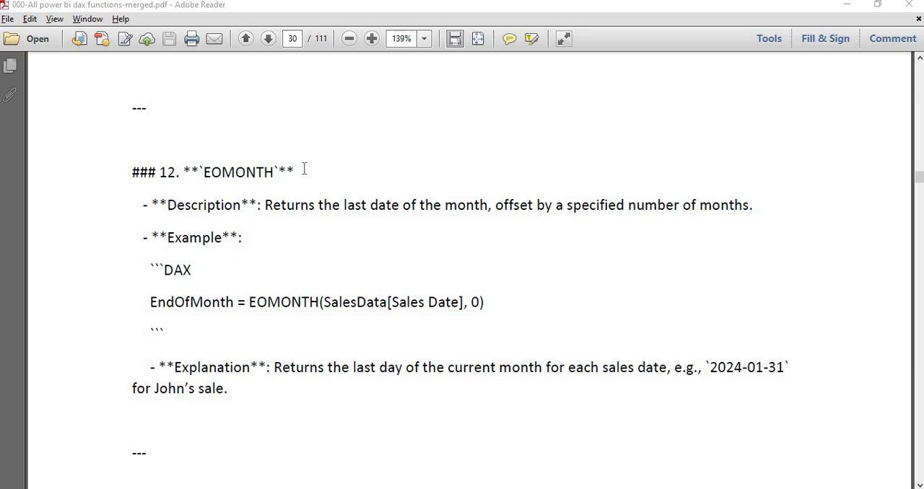
- Review the EOMONTH heading and the preceding WEEKNUM entry in the DAX functions PDF
click(359, 180)
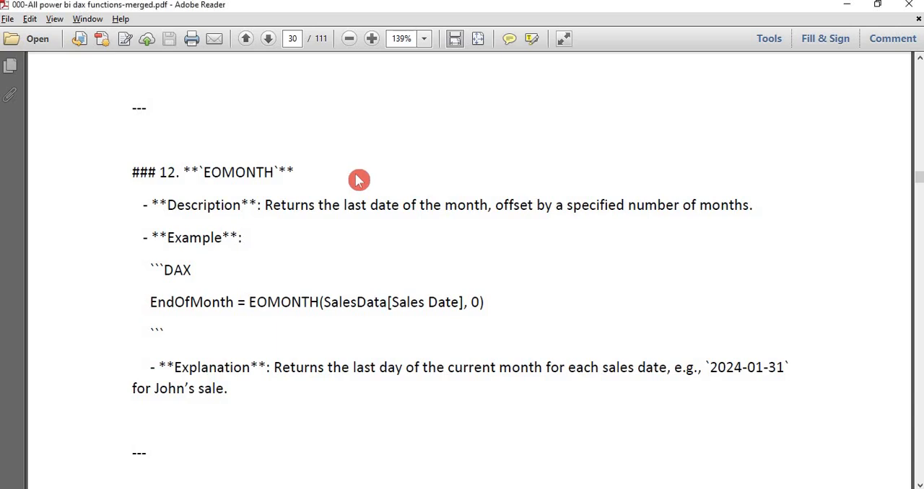
drag(297, 173, 147, 161)
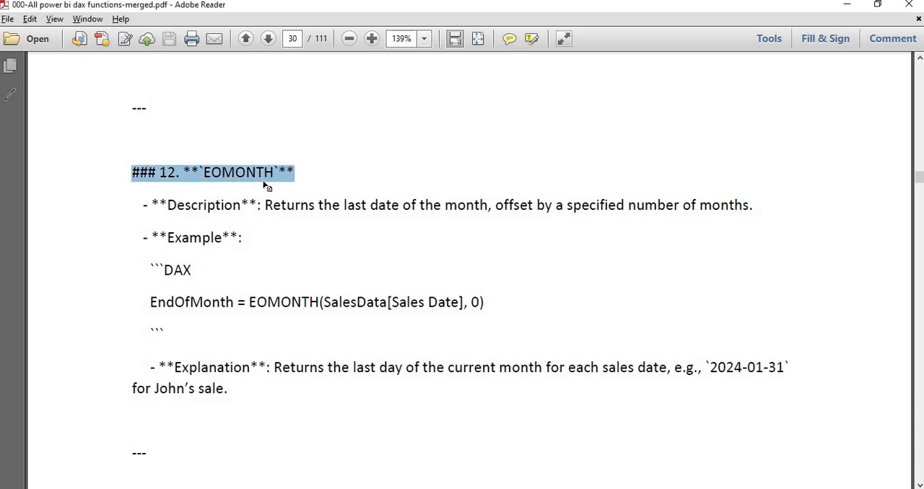
click(349, 173)
click(328, 174)
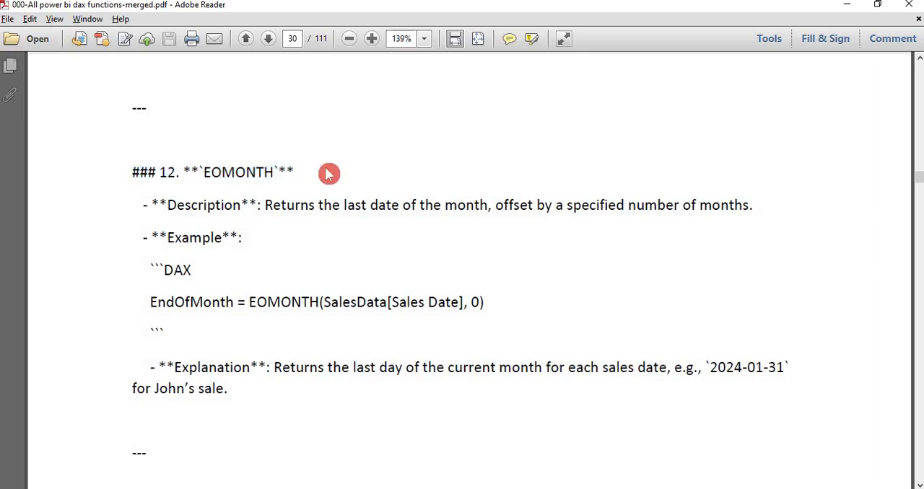
scroll(373, 162, up, 6)
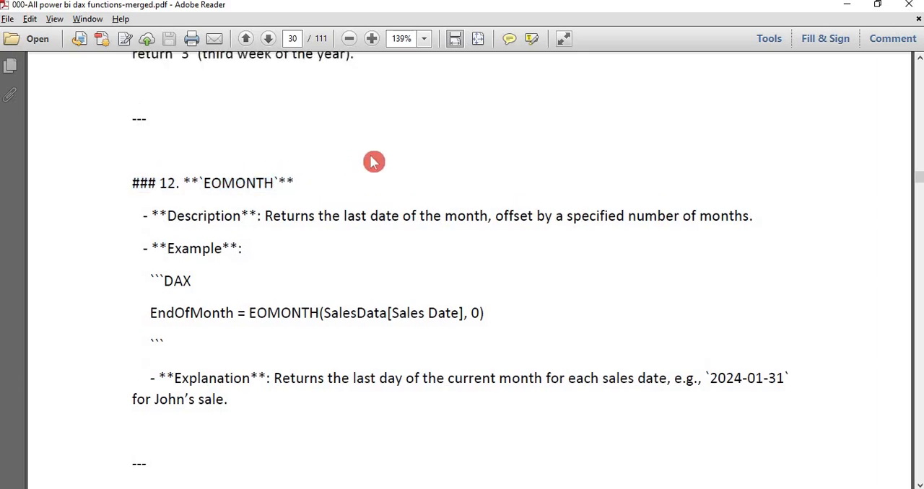
scroll(371, 155, up, 3)
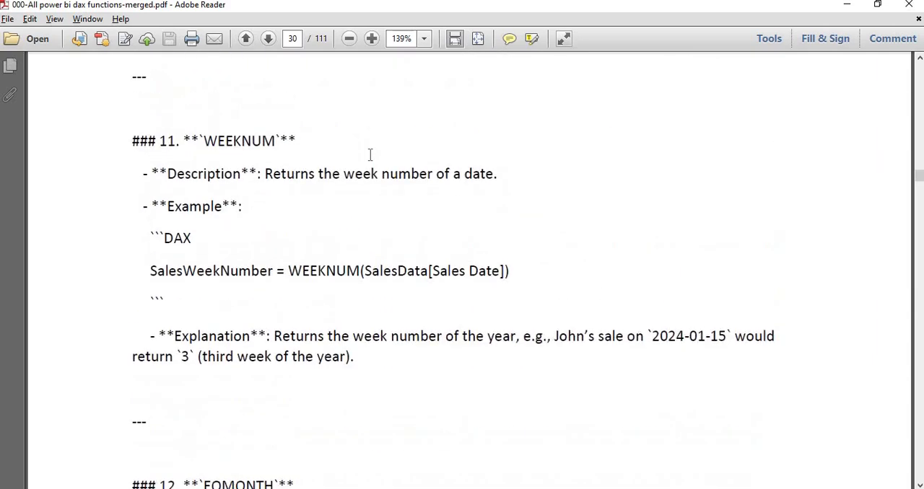
drag(289, 141, 199, 140)
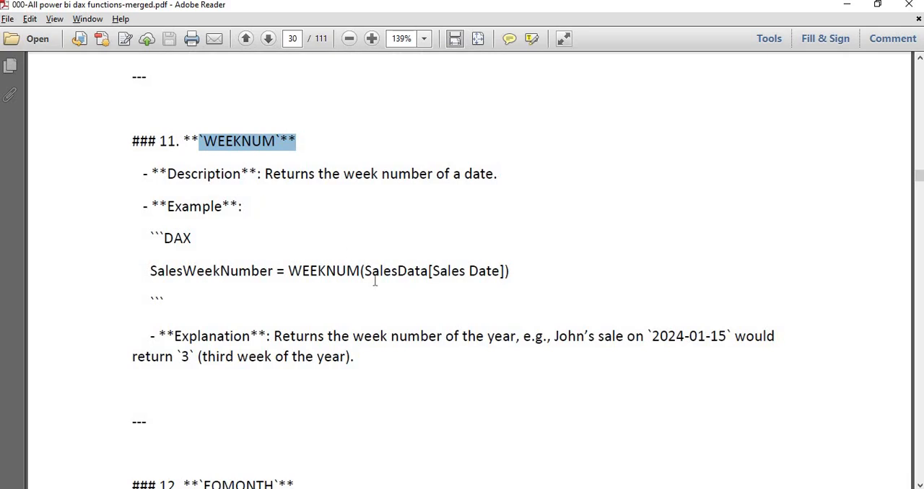
click(374, 384)
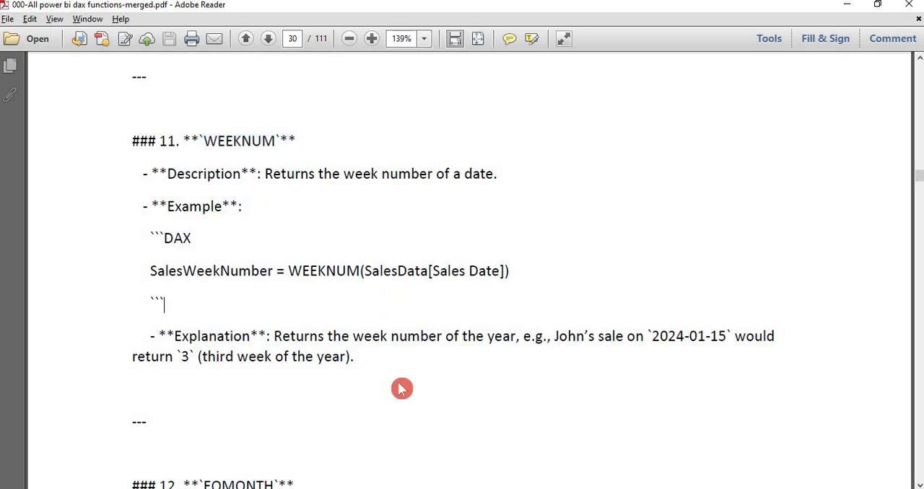
- Read the description and explanation of the EOMONTH function in section 12, including its example date
scroll(402, 389, down, 5)
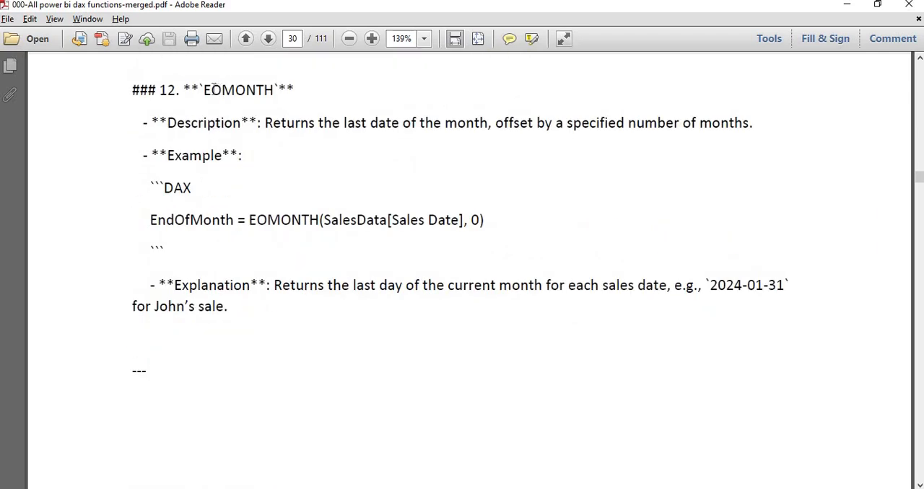
drag(206, 89, 223, 89)
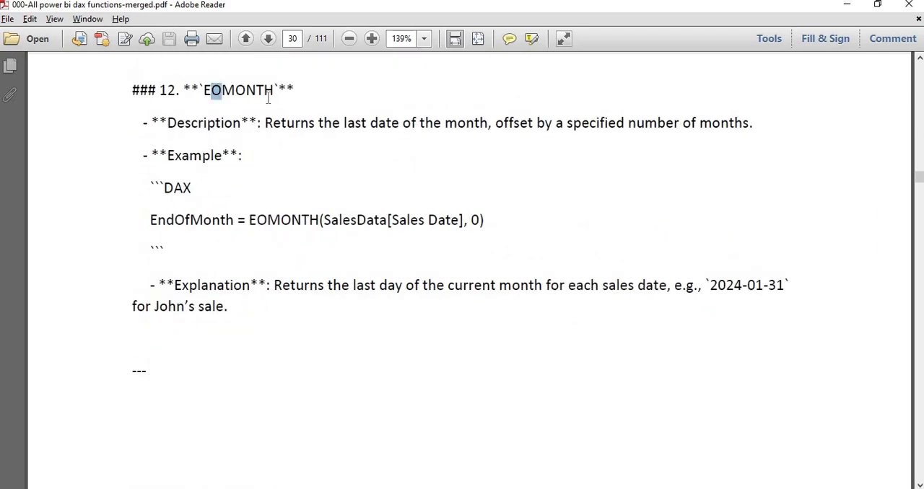
click(283, 135)
drag(280, 90, 231, 95)
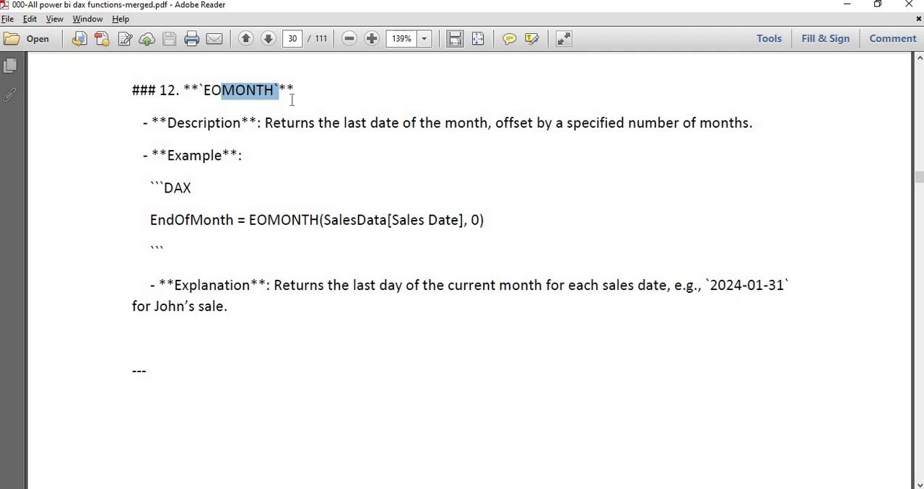
drag(265, 122, 508, 120)
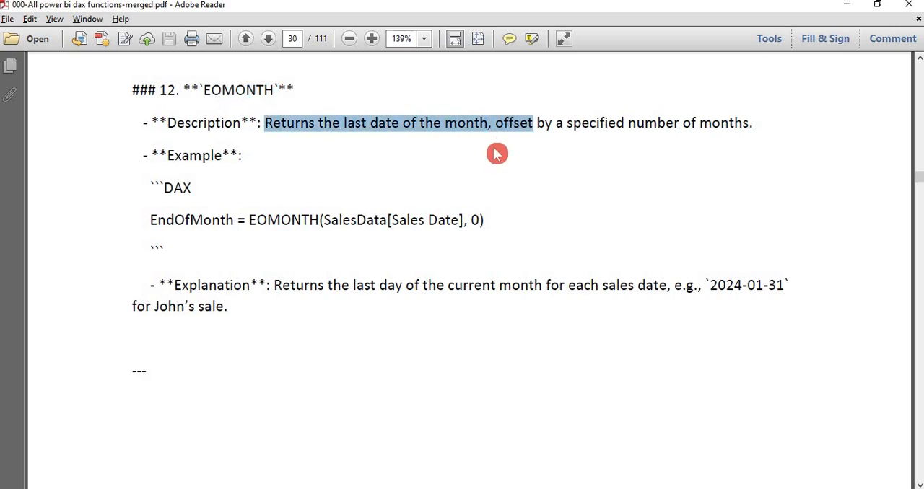
click(505, 142)
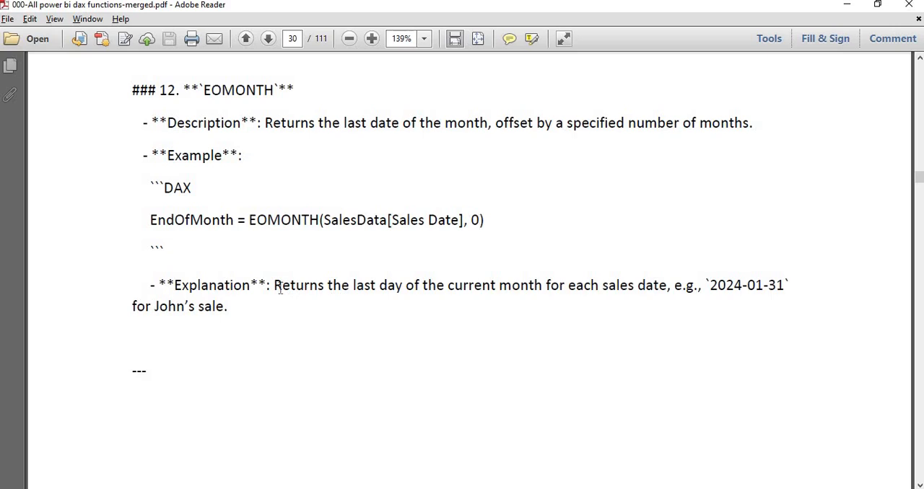
drag(274, 285, 556, 294)
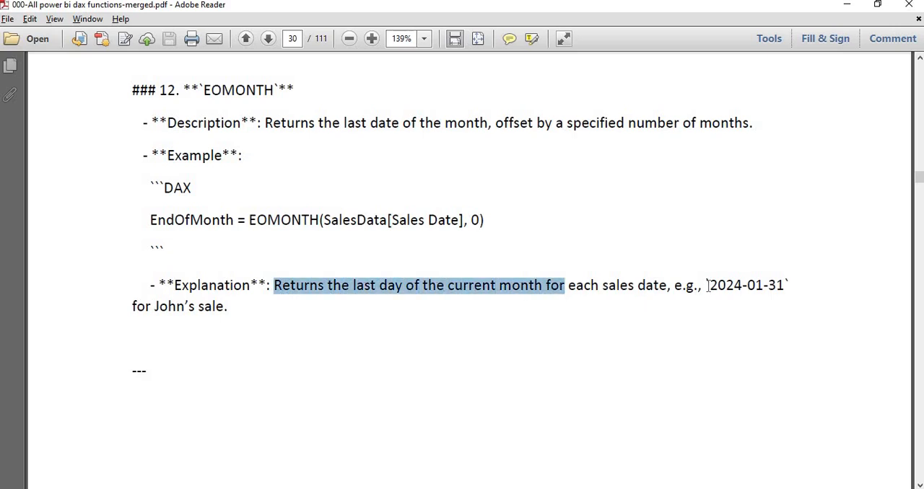
drag(708, 285, 756, 286)
click(614, 345)
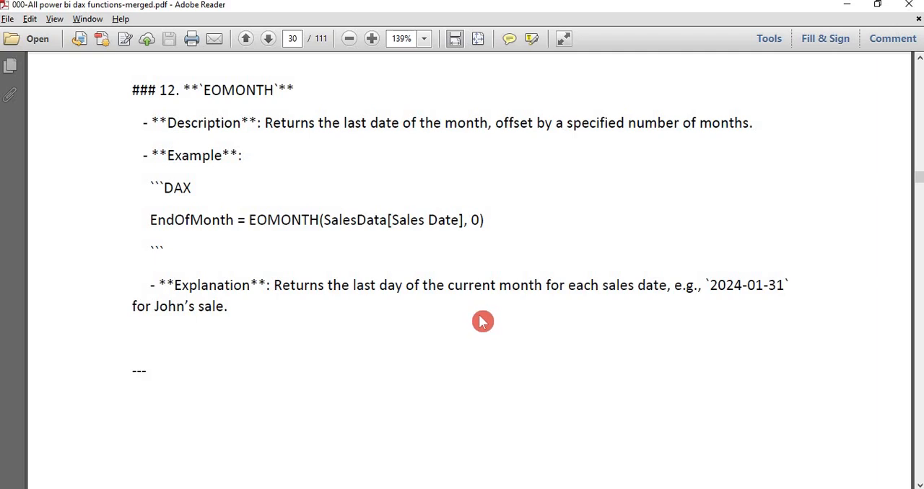
- Switch to the Excel workbook and locate the 3.12 Eomonth entry on the 3-Date Time Functions sheet
key(alt+Tab)
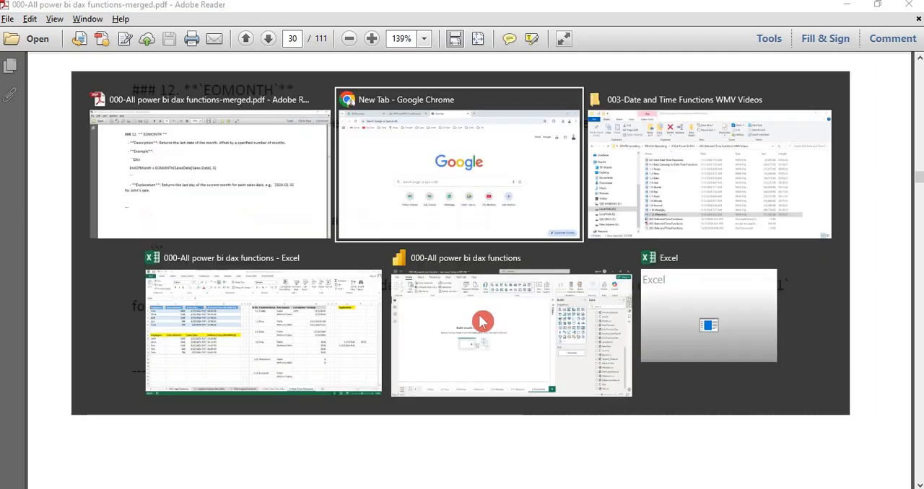
key(alt+Tab)
key(alt+Tab)
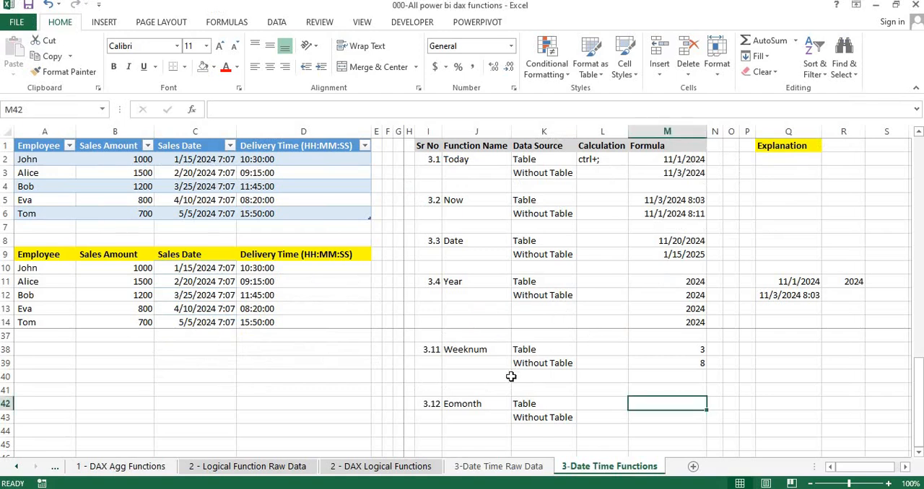
click(436, 404)
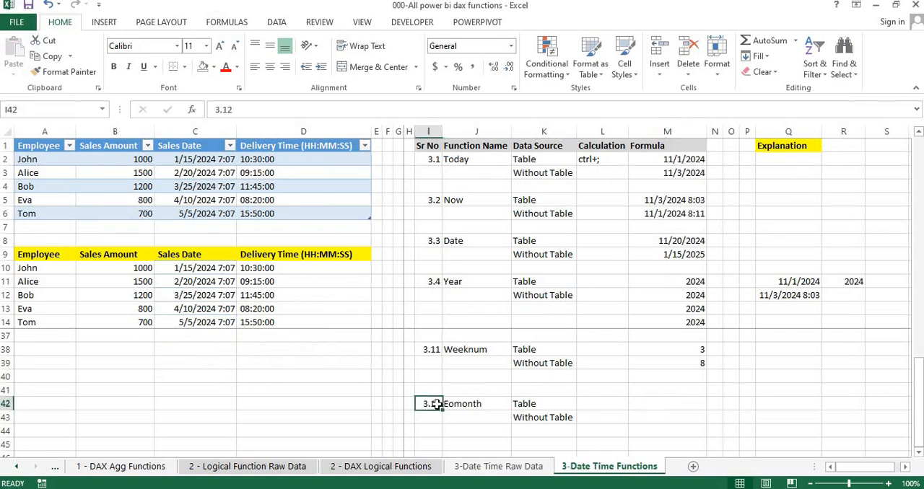
click(562, 405)
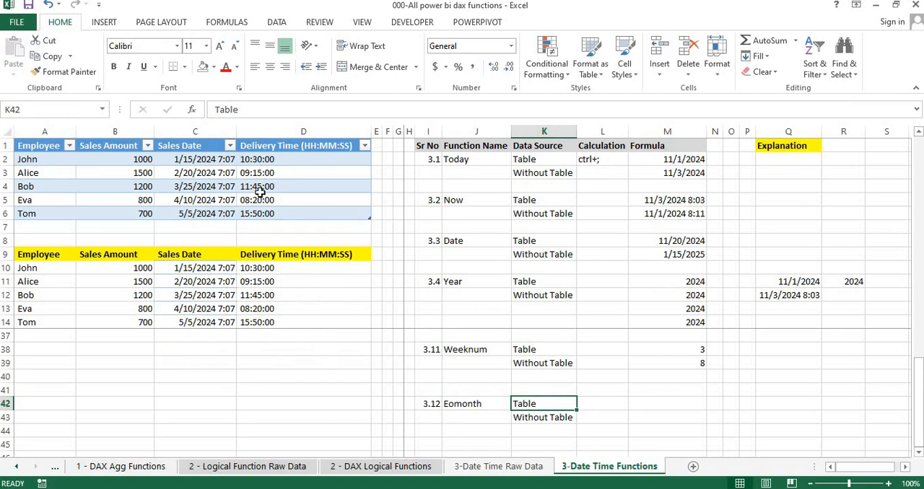
- Examine the two source data ranges, selecting Table3 by name and checking the plain range below it
click(260, 189)
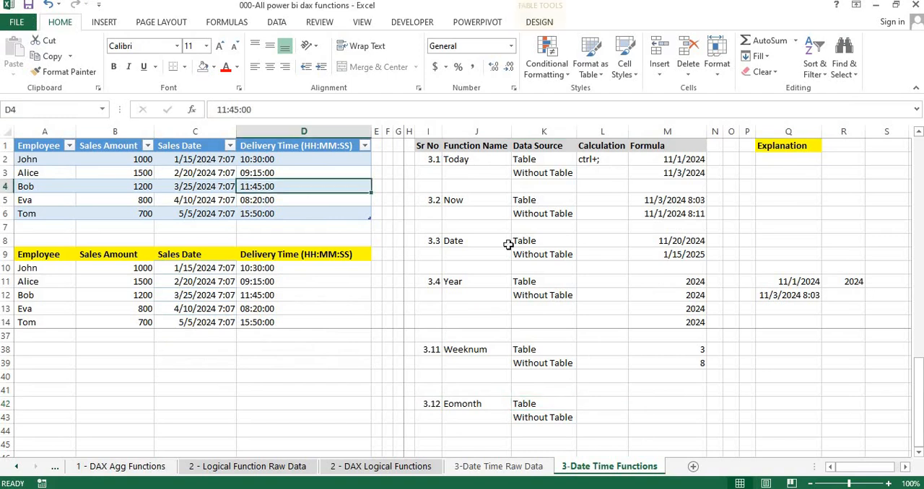
click(265, 267)
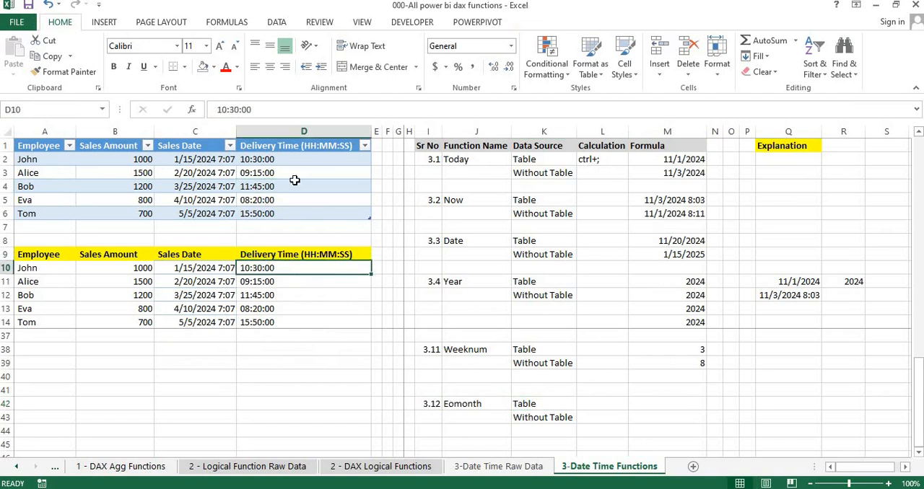
click(102, 109)
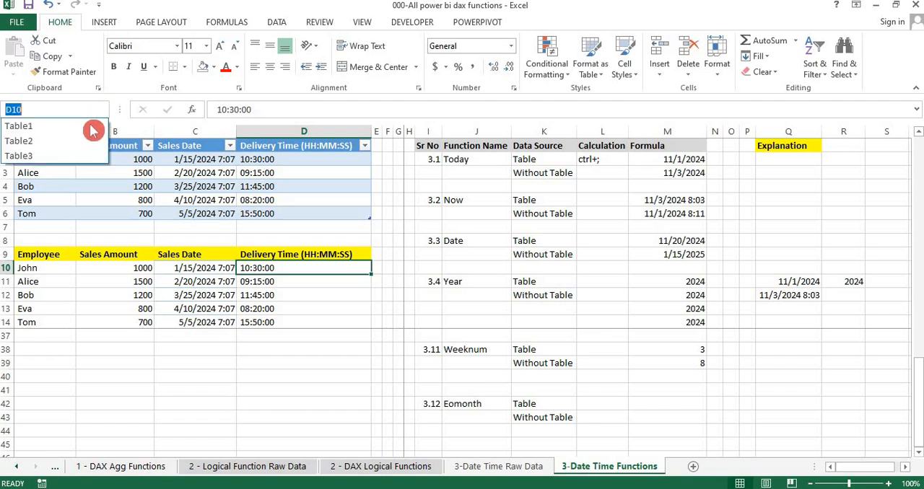
click(68, 154)
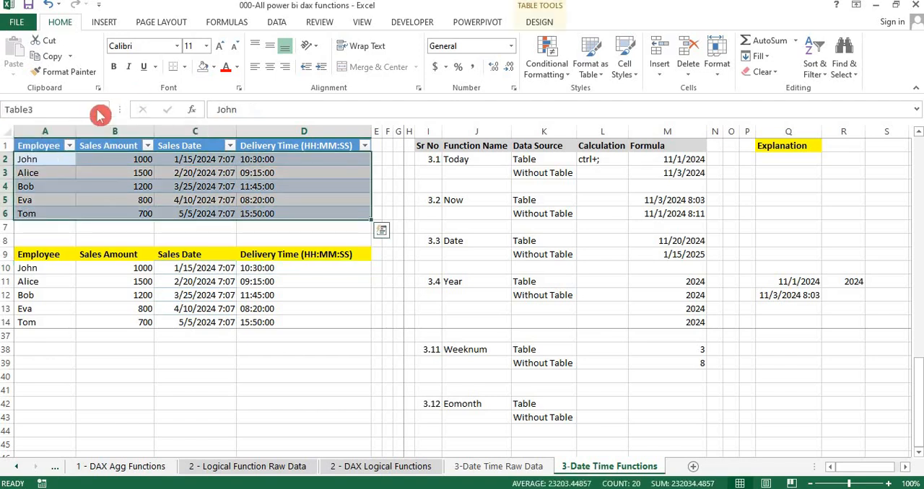
click(163, 258)
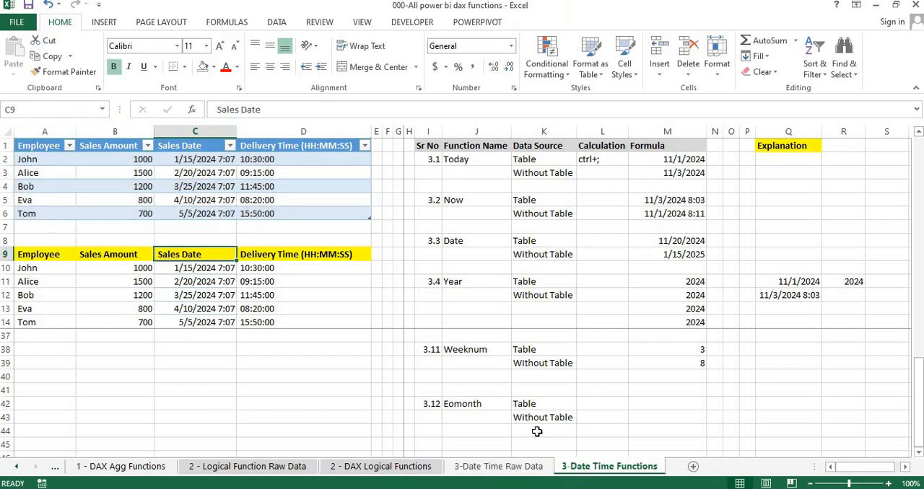
- Enter the formula =EOMONTH(C2,0) in cell M42 for the Table row of the Eomonth entry
click(682, 404)
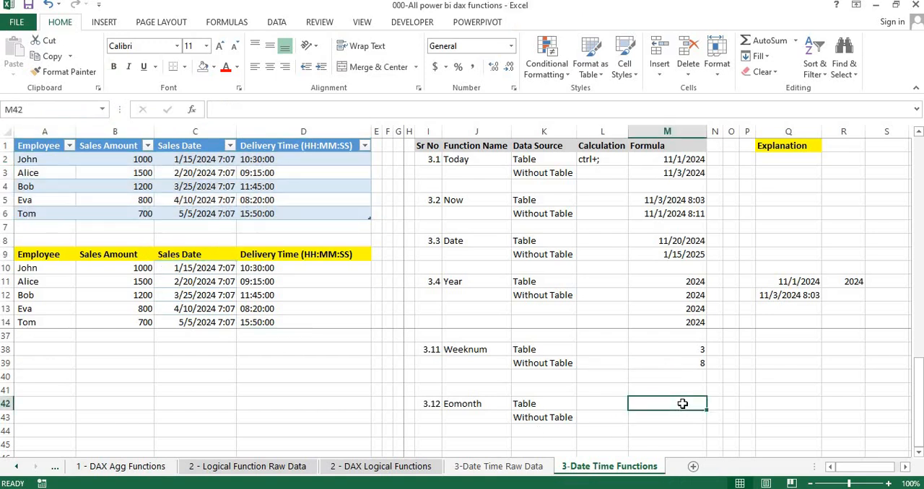
text(=)
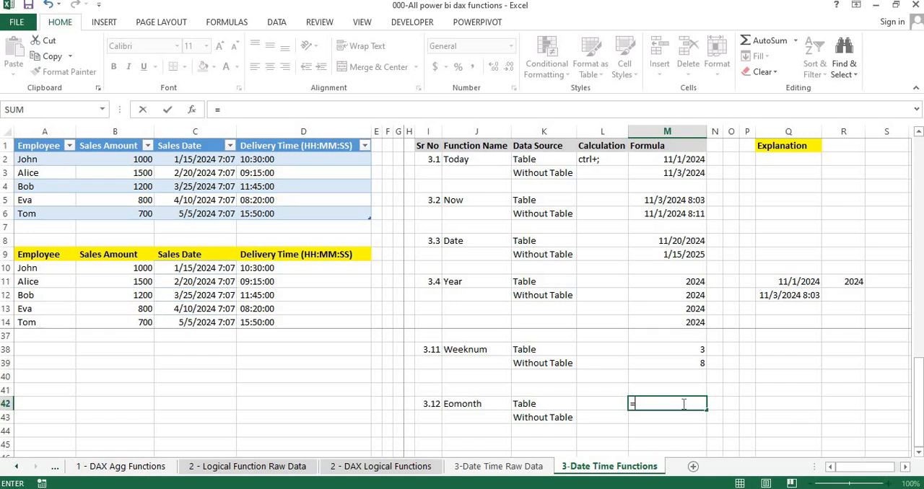
text(eo)
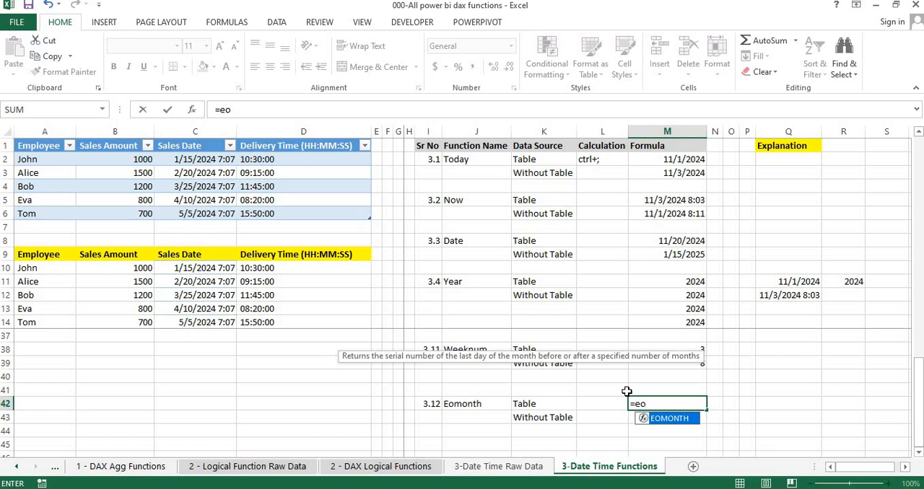
key(Tab)
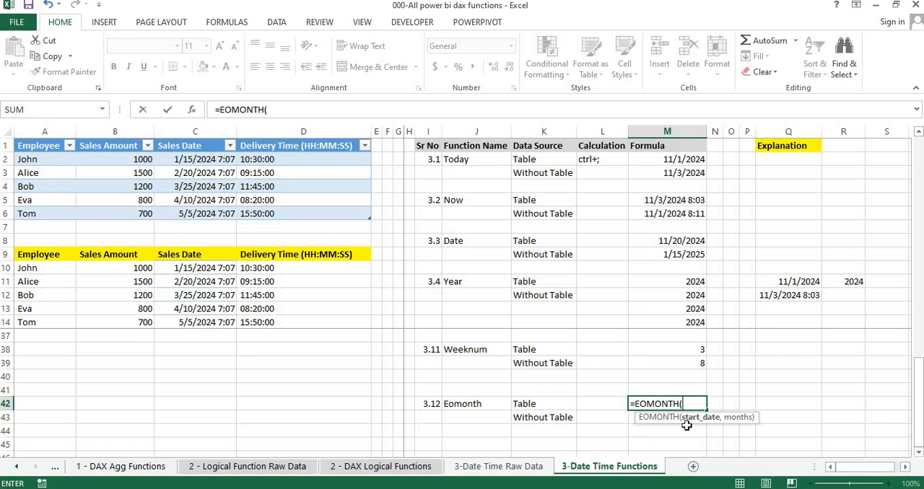
click(177, 160)
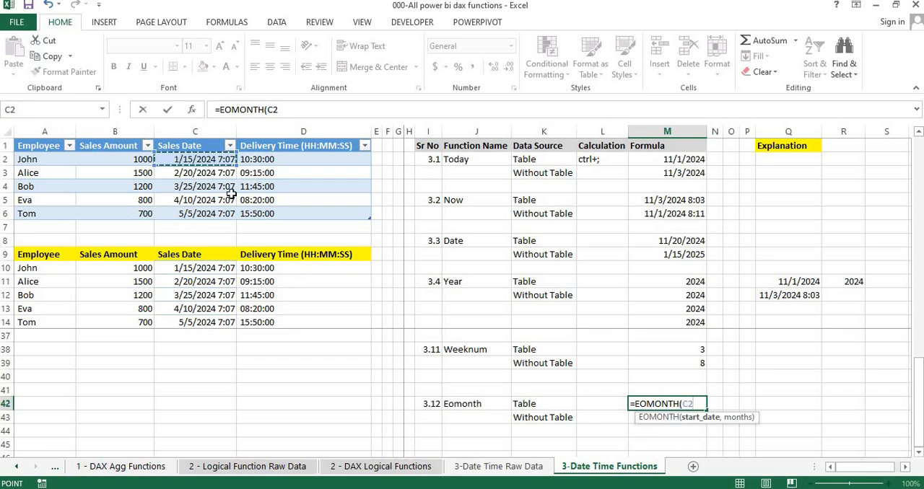
text(,)
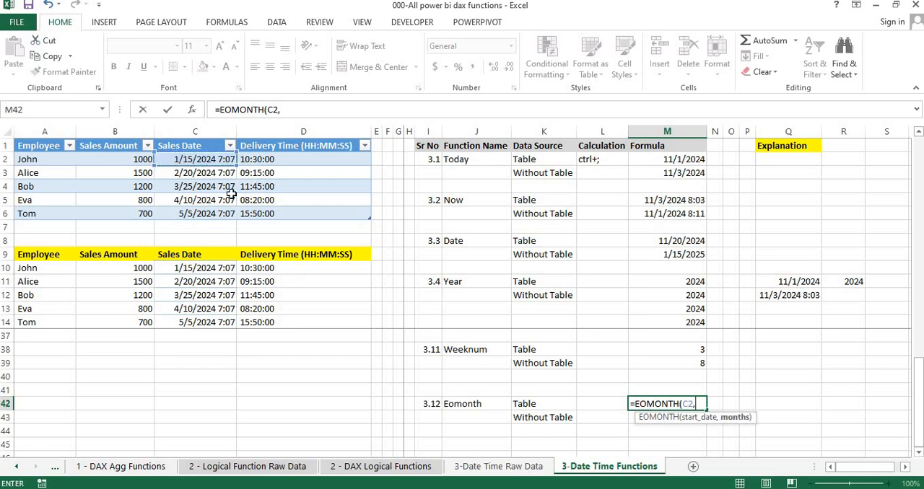
text(0))
key(Return)
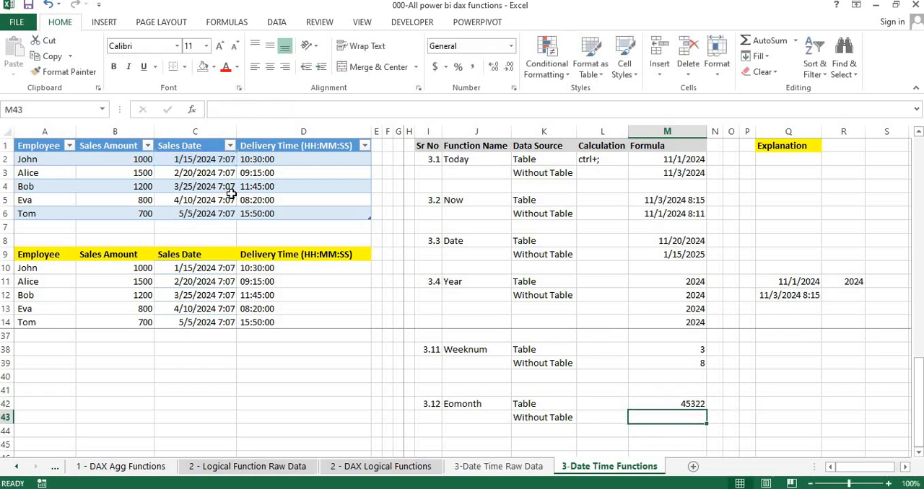
- Copy only the date format of cell C2 onto the EOMONTH result in M42 using Paste Special Formats
click(678, 407)
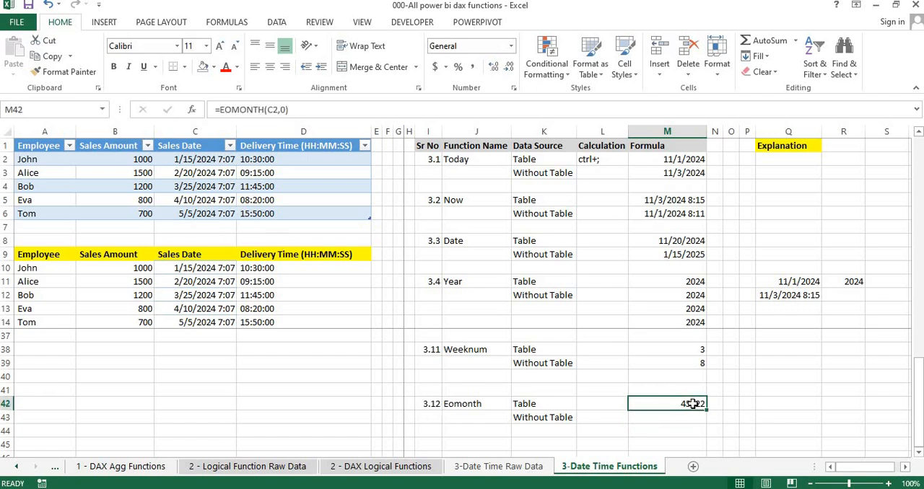
click(193, 161)
key(ctrl+c)
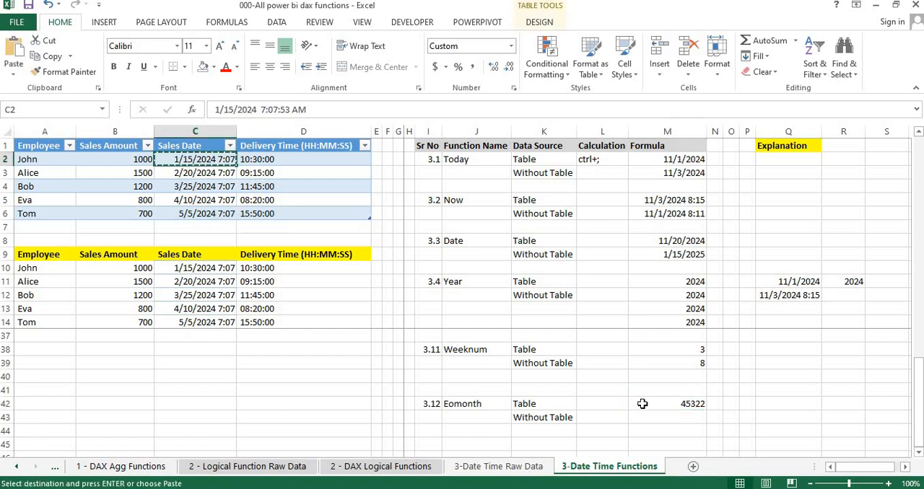
click(676, 403)
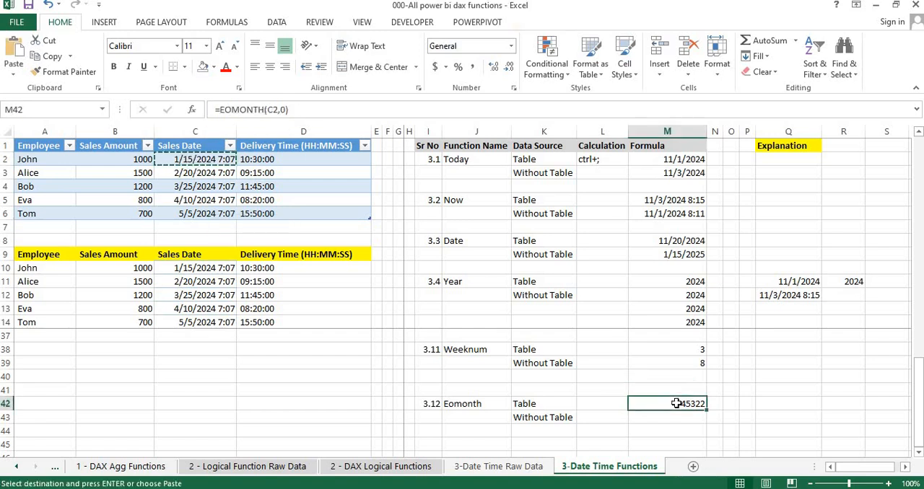
key(alt+e)
key(s)
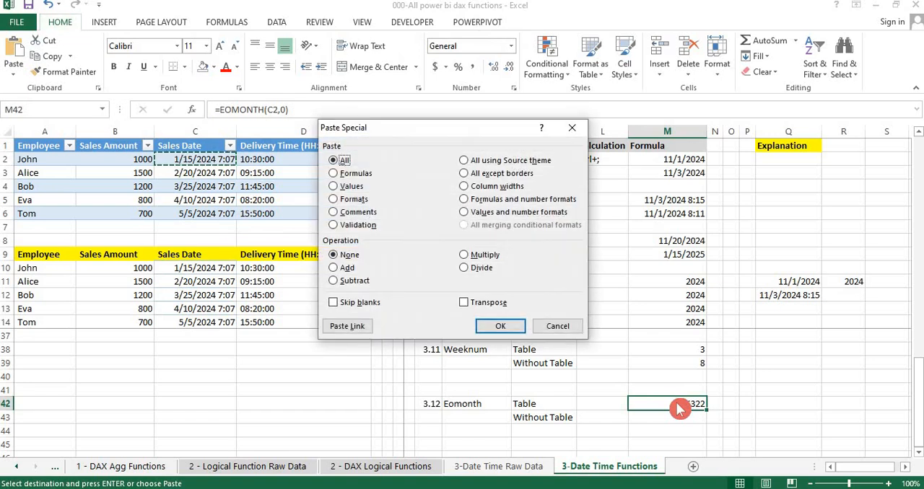
key(f)
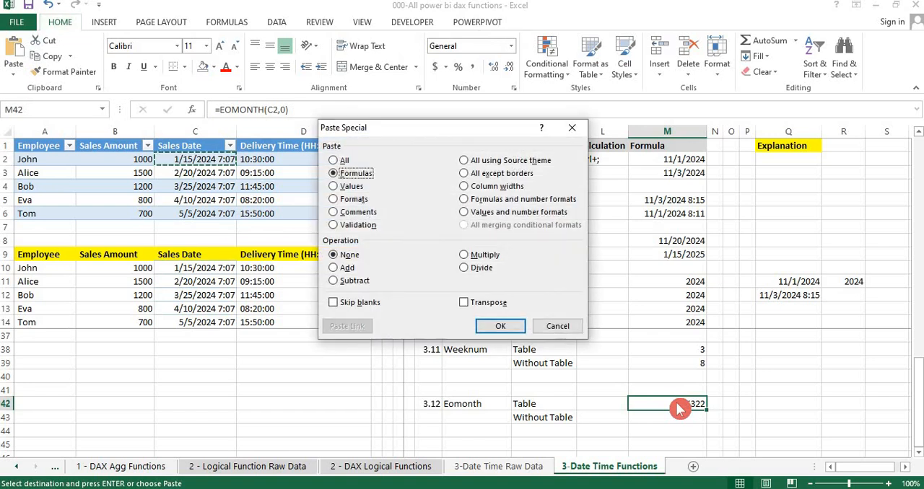
click(336, 202)
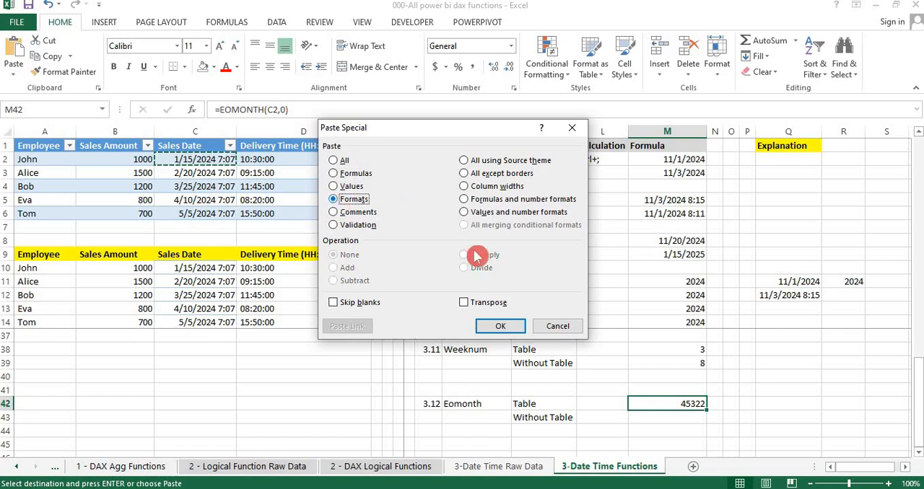
click(510, 328)
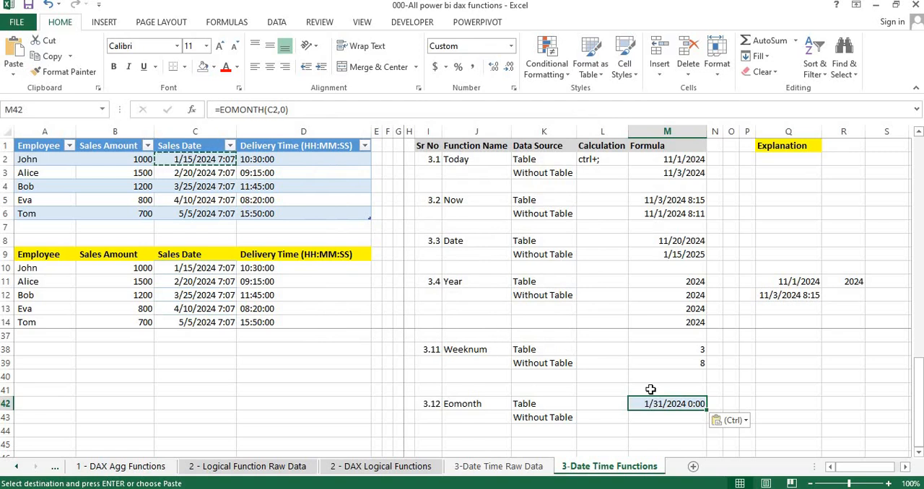
click(673, 422)
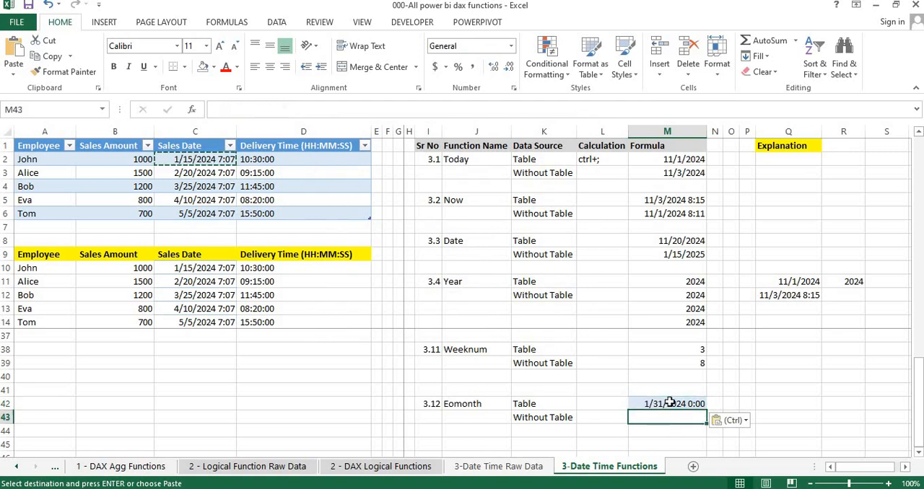
click(673, 405)
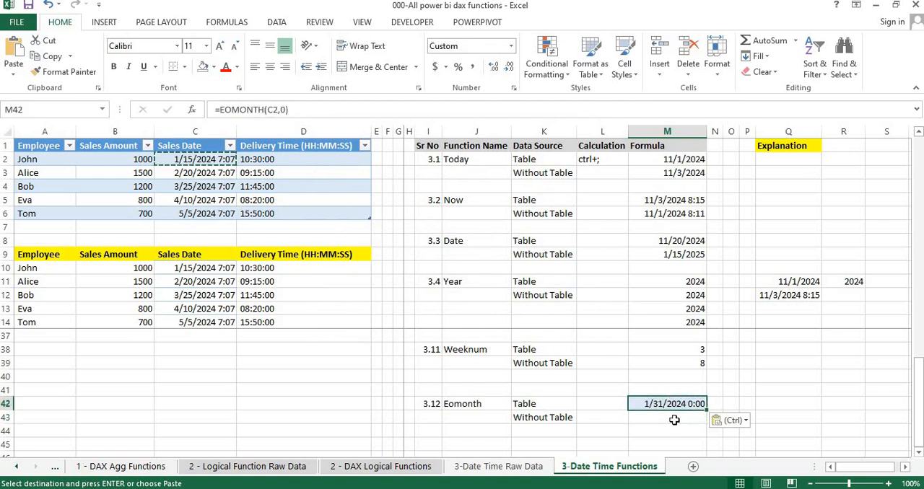
- Enter the formula =EOMONTH(C10,1) in cell M43 for the Without Table row of the Eomonth entry
click(673, 419)
text(=)
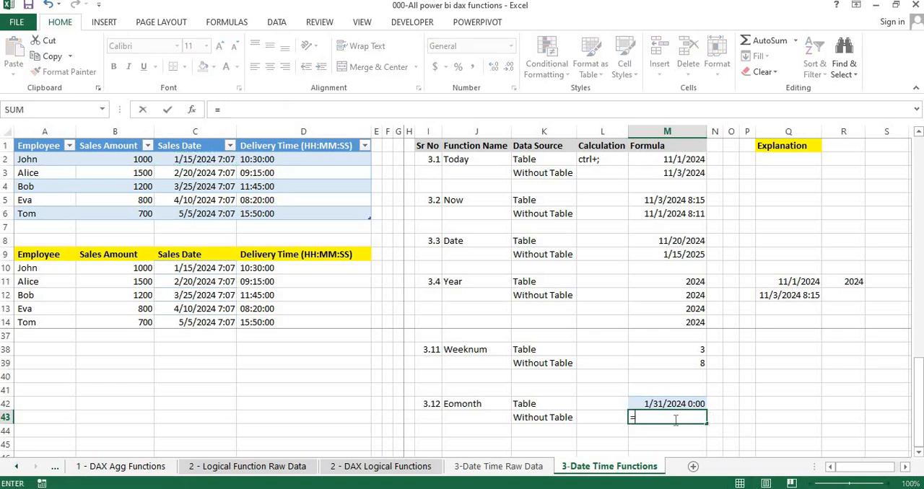
text(eo)
key(Tab)
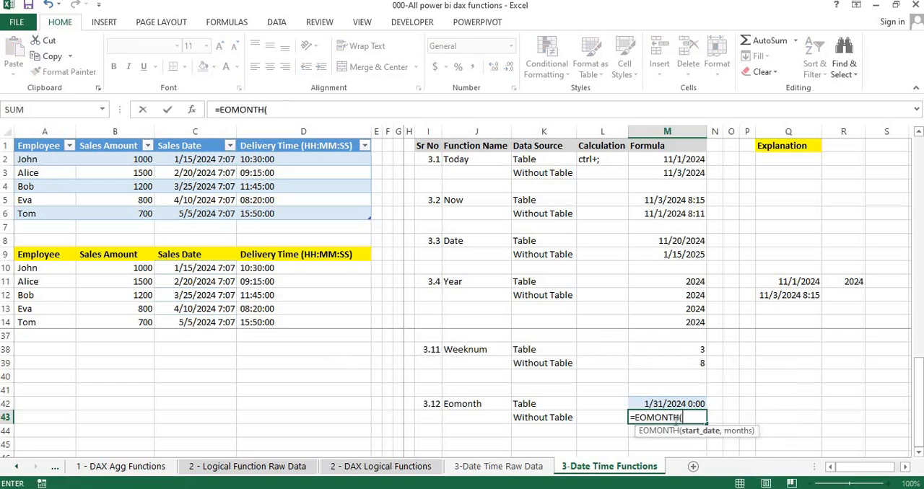
click(199, 267)
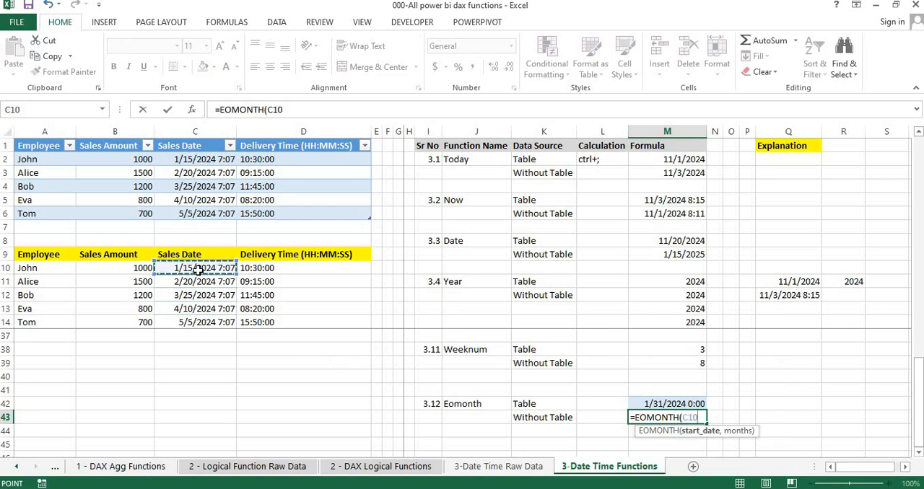
text(,)
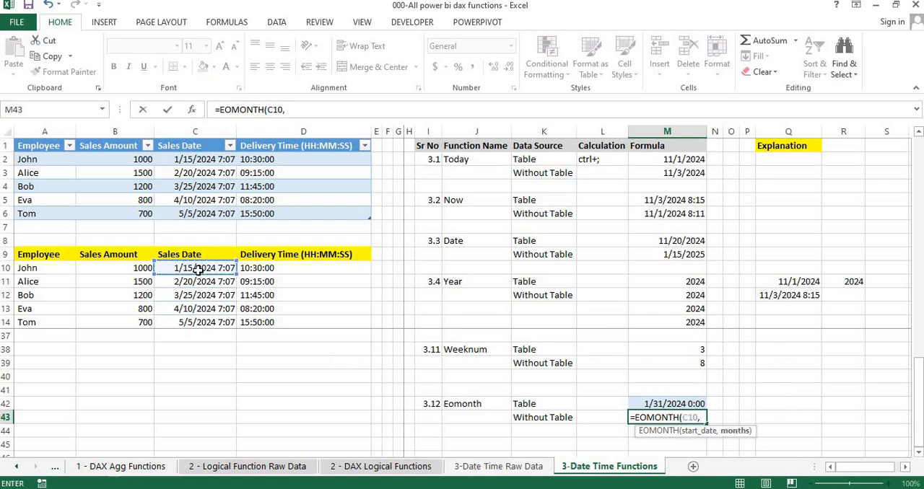
text(1))
key(Return)
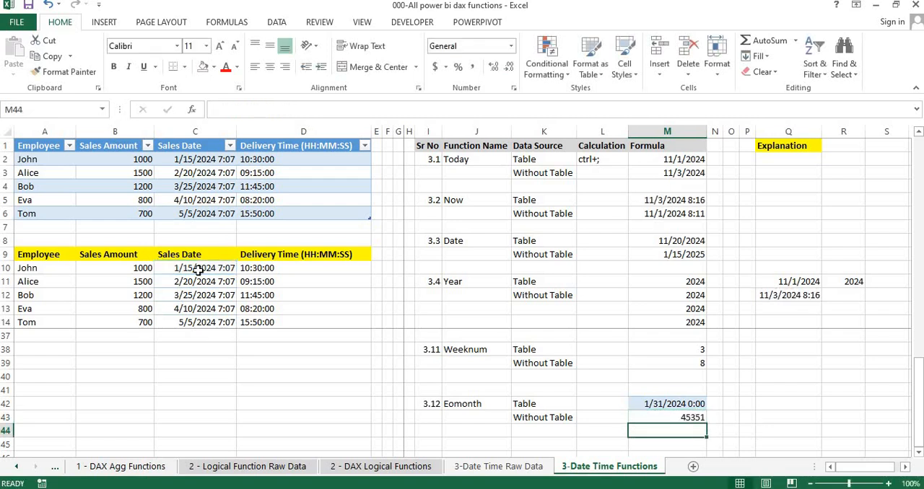
- Apply the date format of M42 to cell M43 with Paste Special Formats and clear the copy selection
key(Up)
key(Up)
key(ctrl+c)
key(Down)
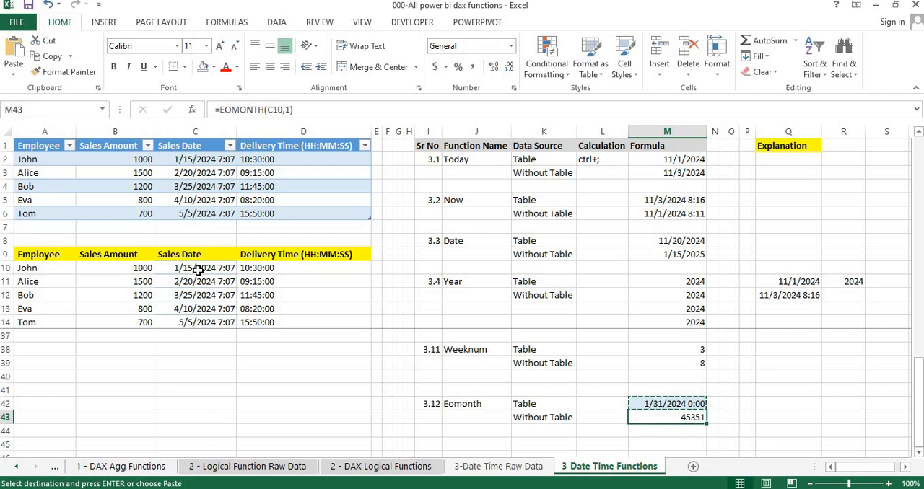
key(alt)
key(e)
key(s)
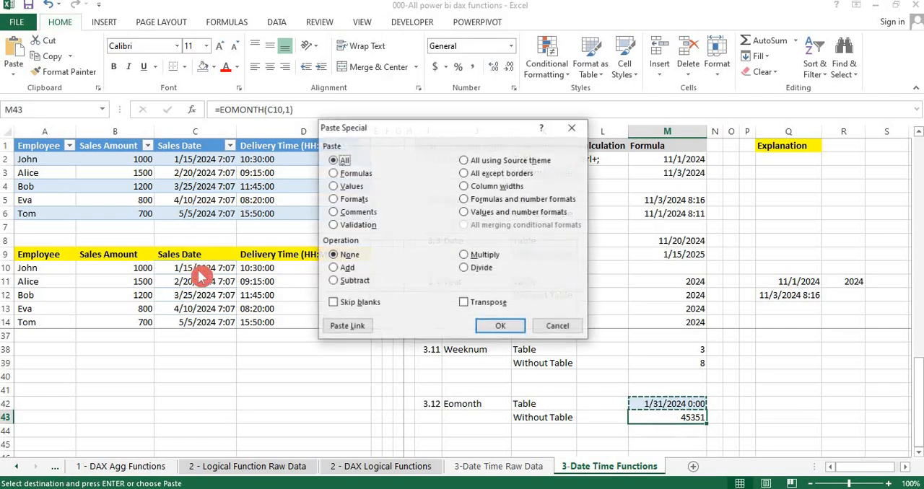
key(t)
key(Return)
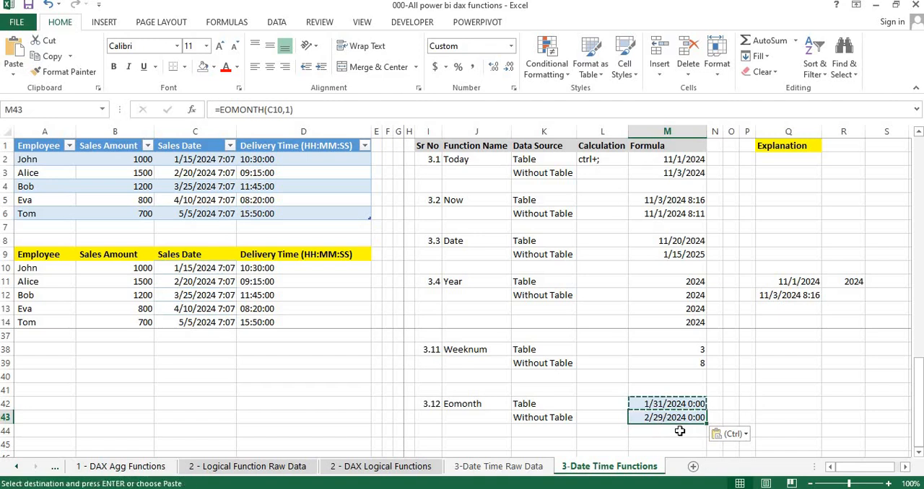
key(Escape)
key(Down)
key(Up)
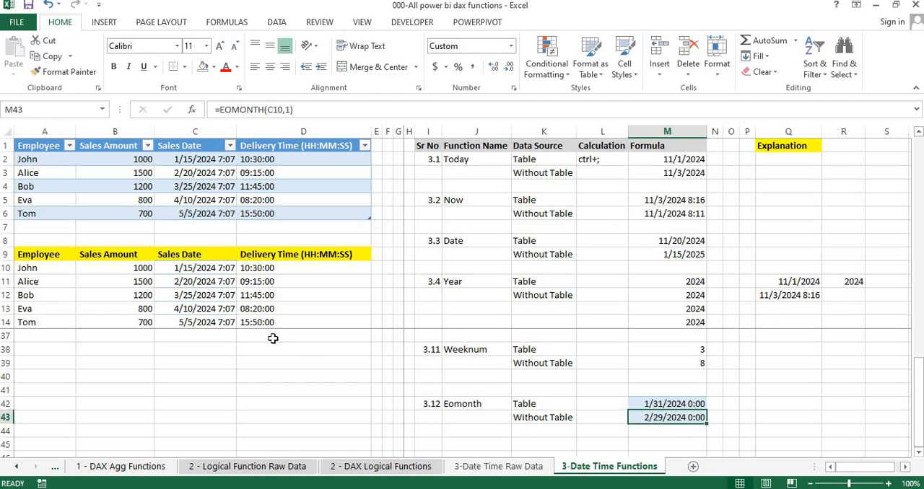
- Compare the source sales date in C10 with the next-month-end result in M43
click(206, 268)
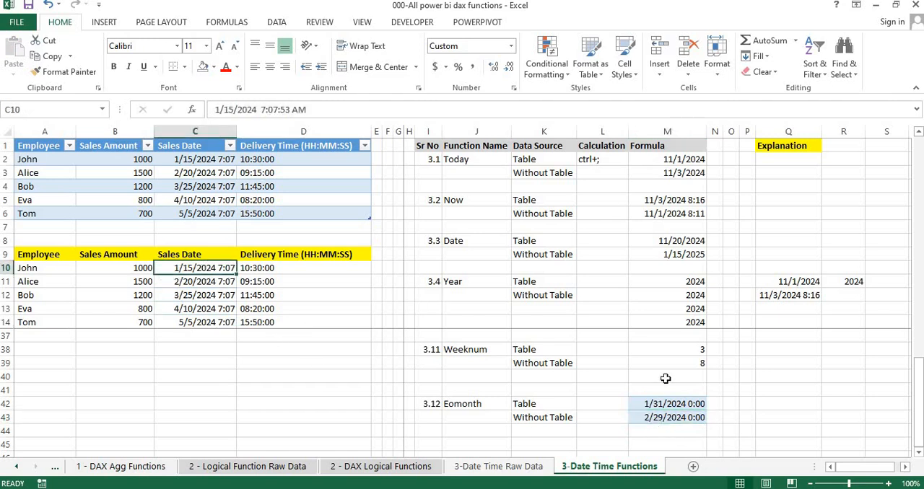
click(650, 417)
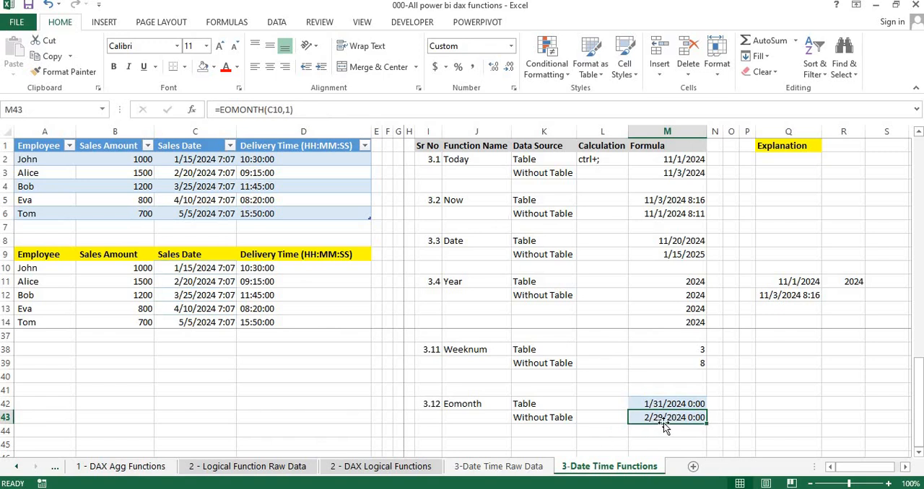
click(605, 406)
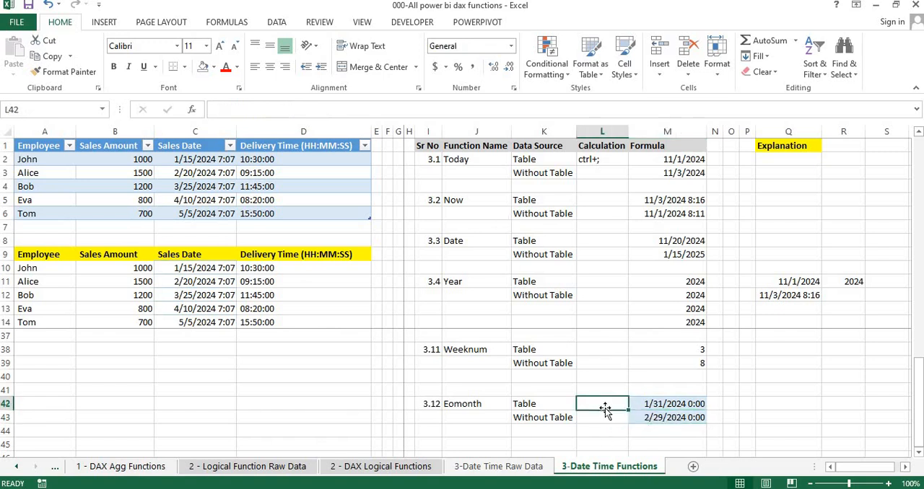
- Enter the formula =EOMONTH(C10,-1) in cell M44 to get the end of the previous month
click(675, 431)
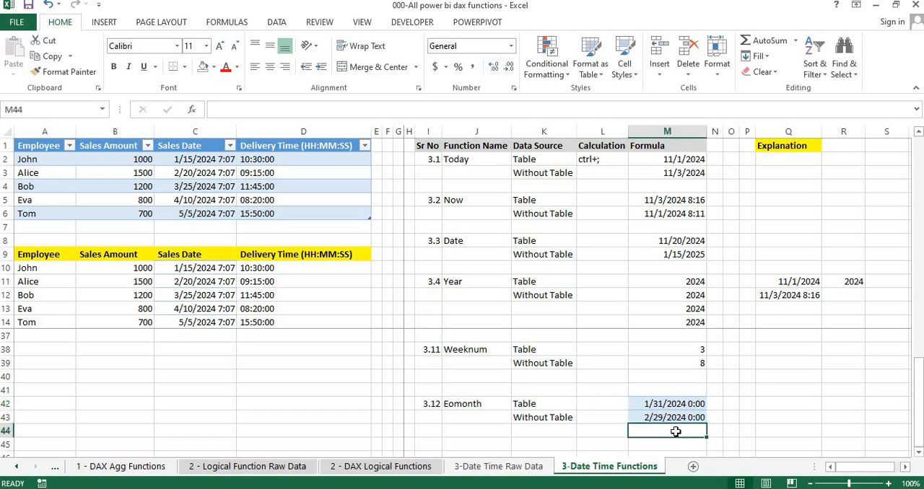
text(=eo)
key(Tab)
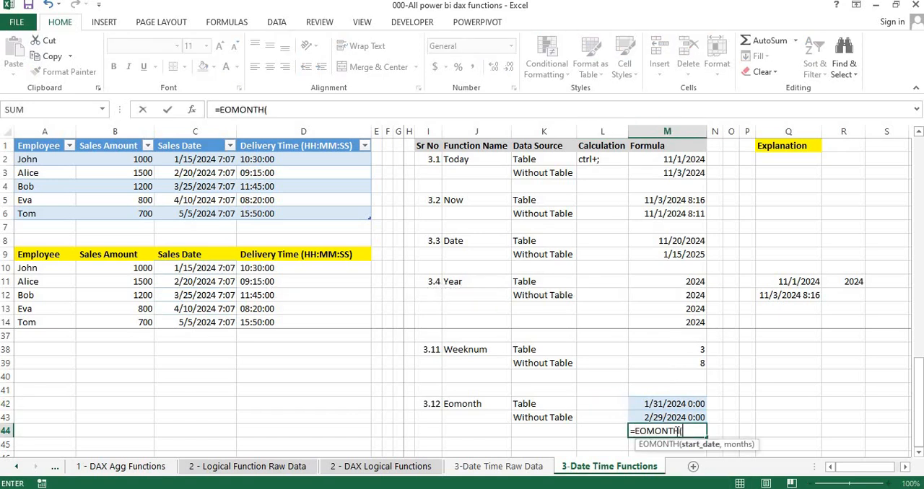
click(191, 268)
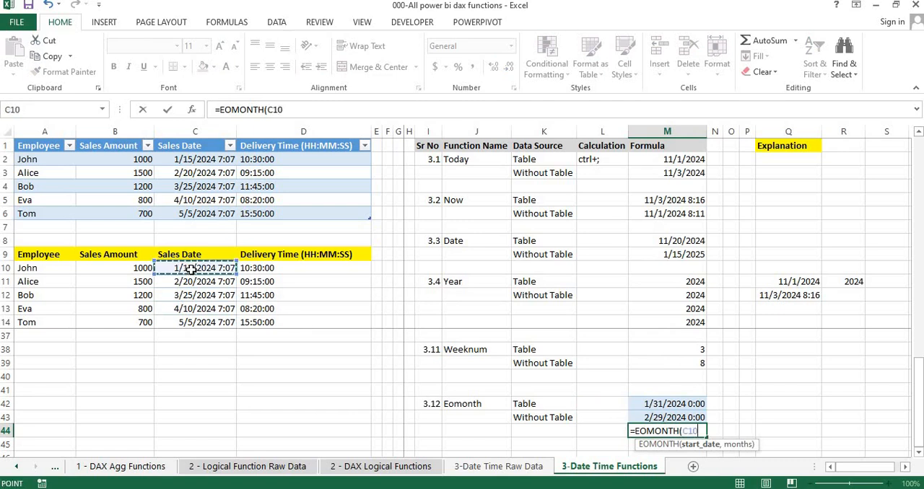
text(,)
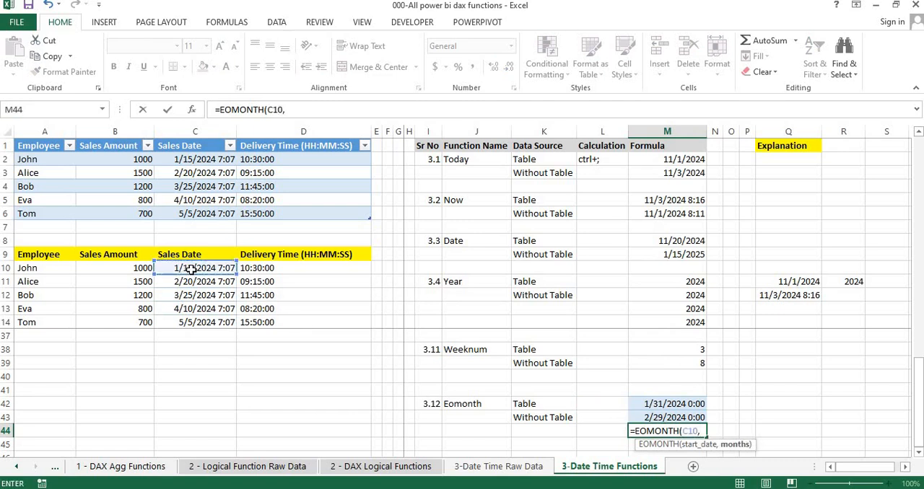
text(-1)
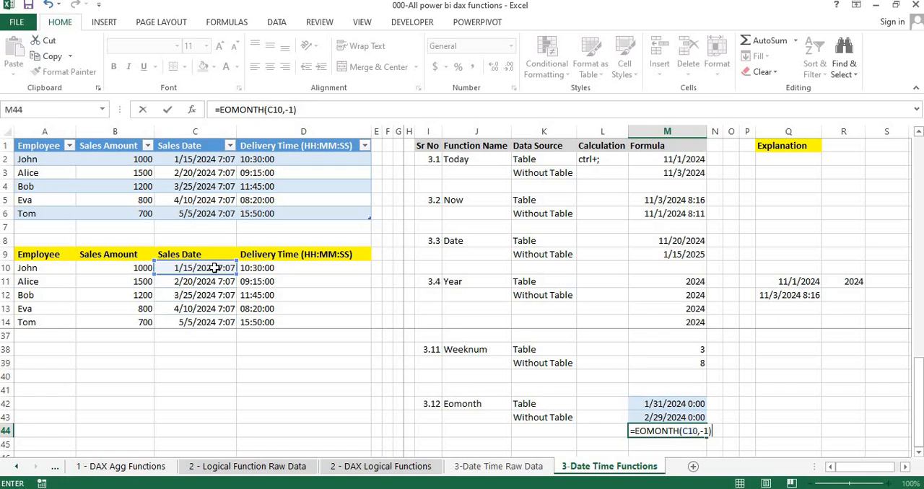
key(Return)
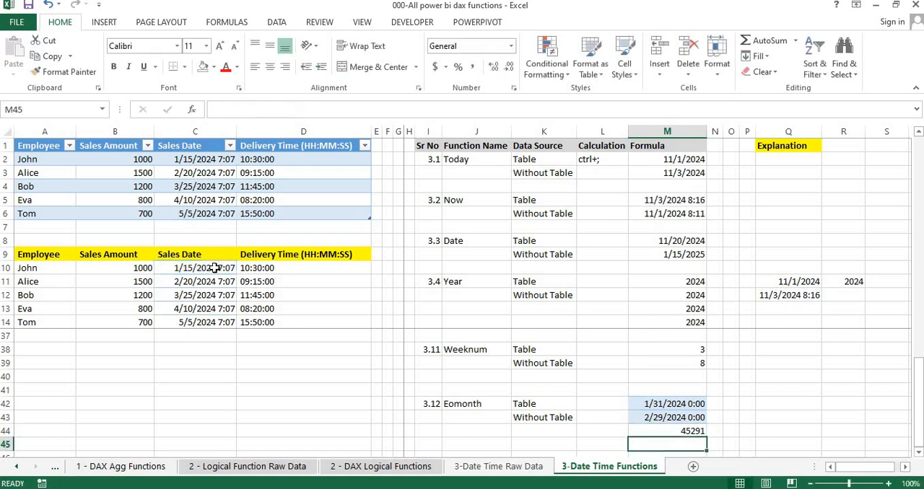
- Copy the date format of M43 onto cell M44 using Paste Special Formats
click(660, 417)
key(ctrl+c)
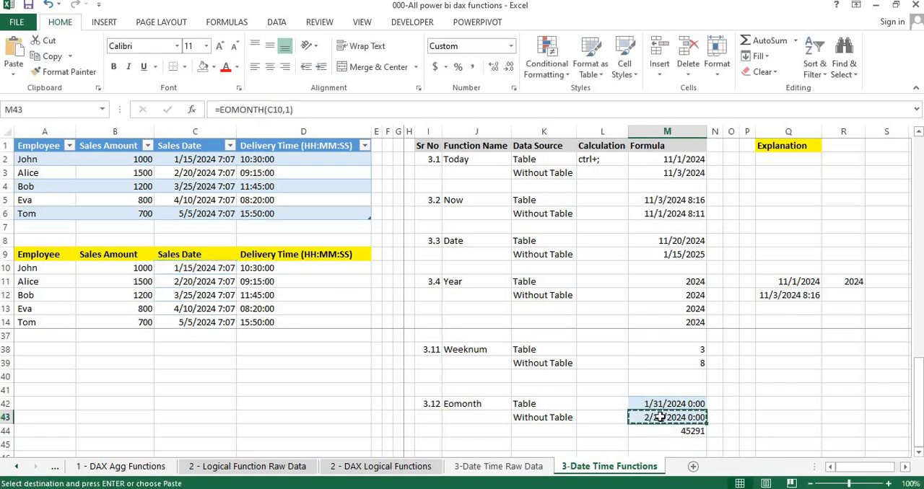
key(Down)
key(alt+e)
key(s)
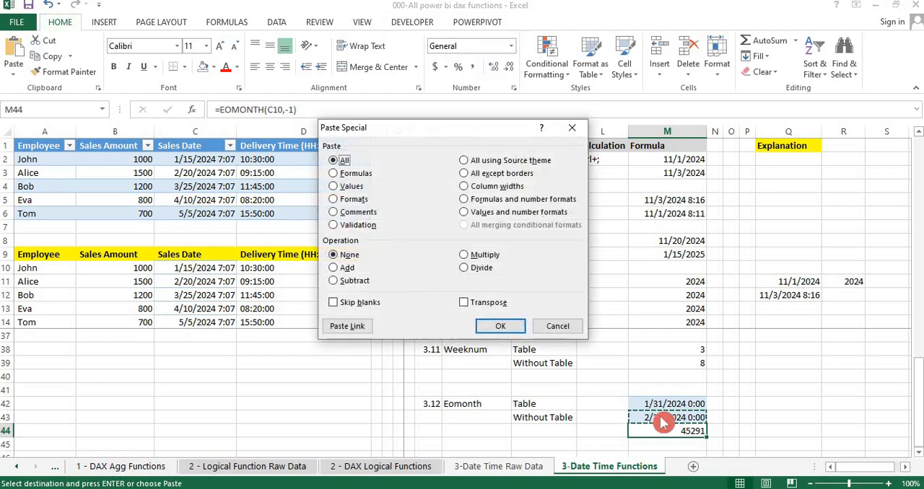
key(t)
key(Return)
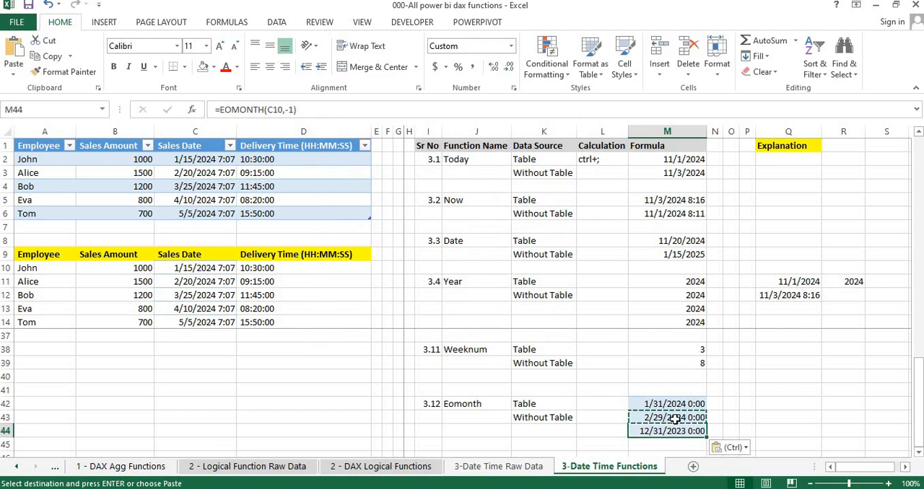
- Check the source sales date in C10 against the previous-month-end result in M44
click(214, 267)
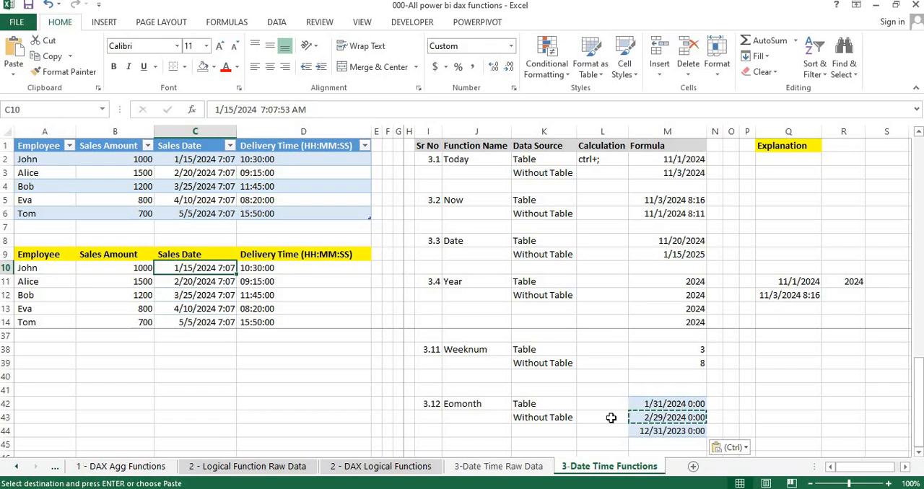
click(675, 432)
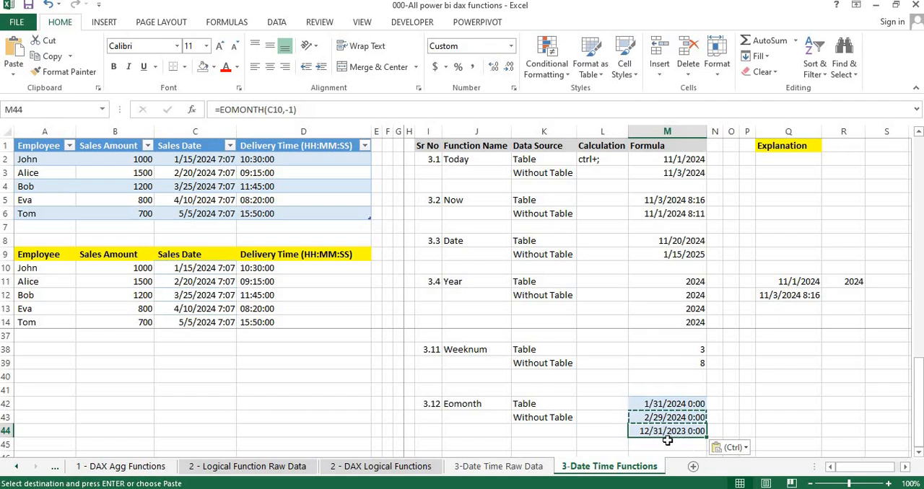
click(664, 444)
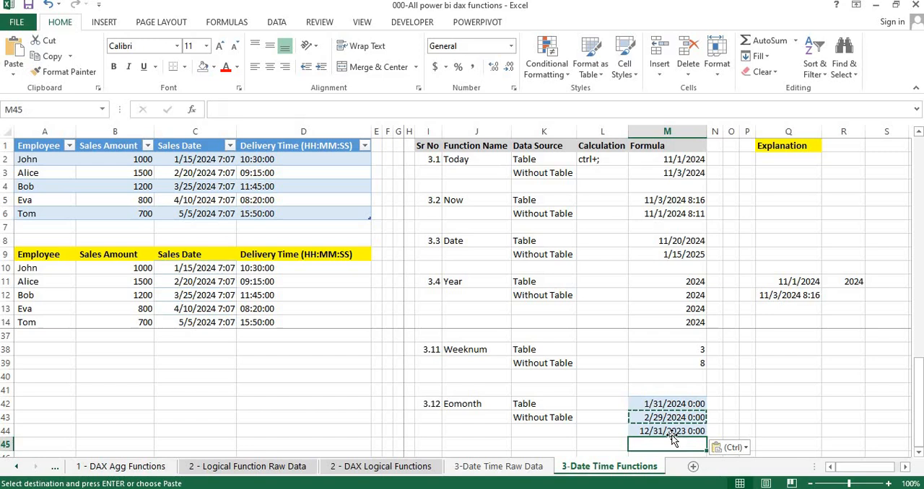
click(677, 431)
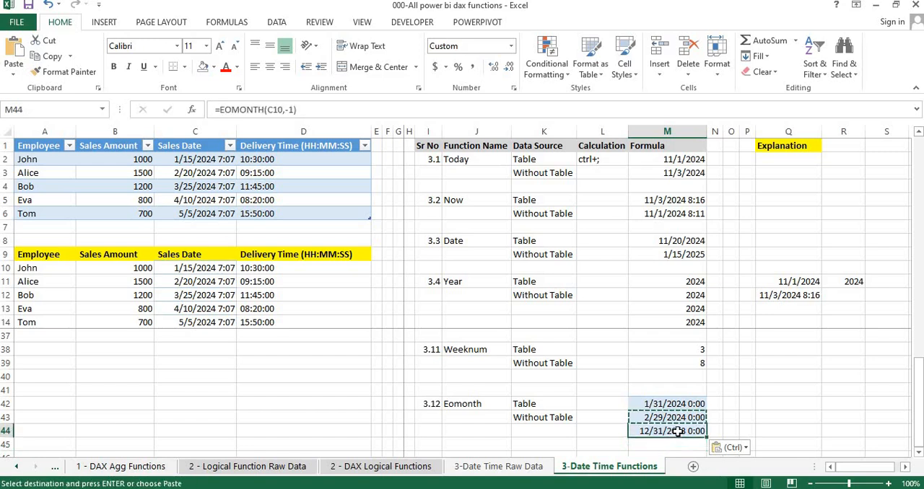
key(Tab)
key(Left)
key(Left)
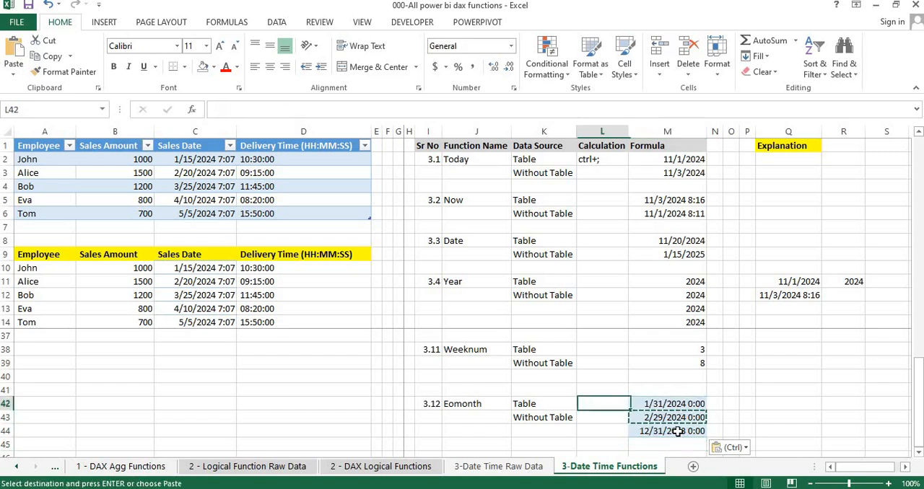
key(Down)
key(Down)
key(Down)
key(Down)
key(Down)
key(Down)
key(Down)
key(Down)
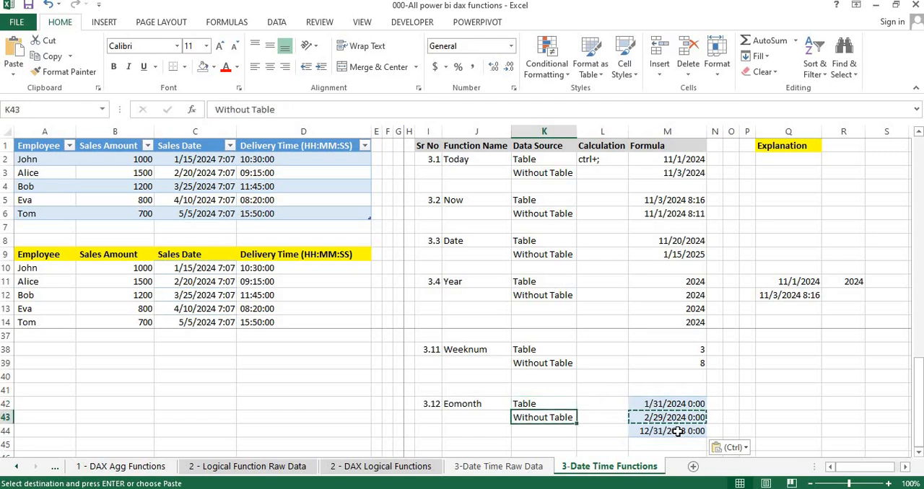
key(Up)
key(Up)
key(Up)
key(Up)
key(Up)
key(Up)
key(Up)
key(Up)
key(Up)
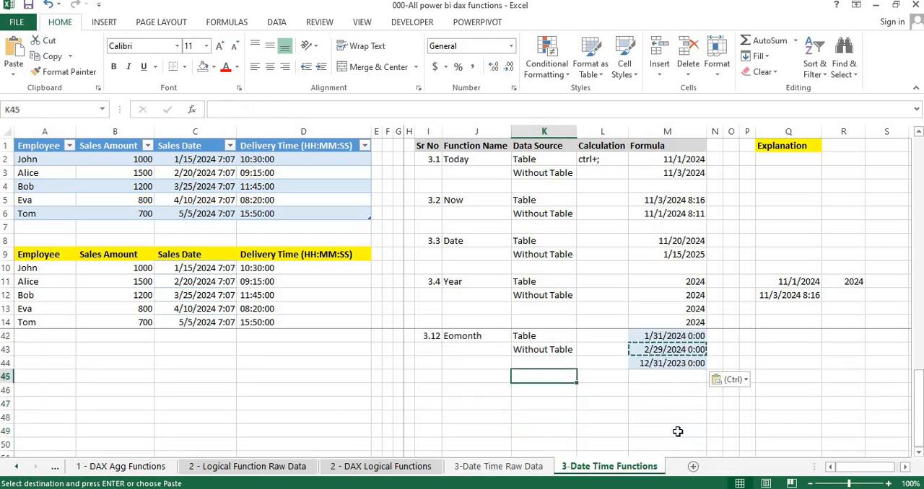
key(Down)
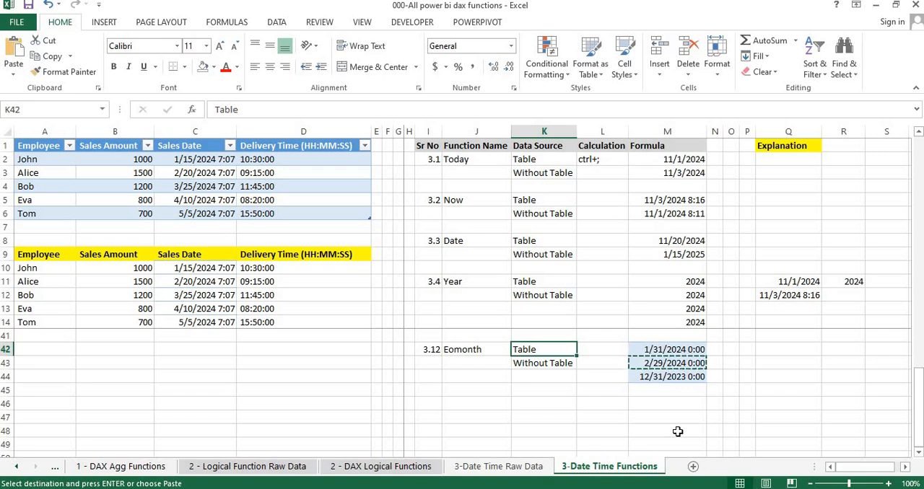
- Clear the pending copy marquee in the sheet and switch to the 3.12 Eomonth page in Power BI Desktop
click(636, 428)
key(Escape)
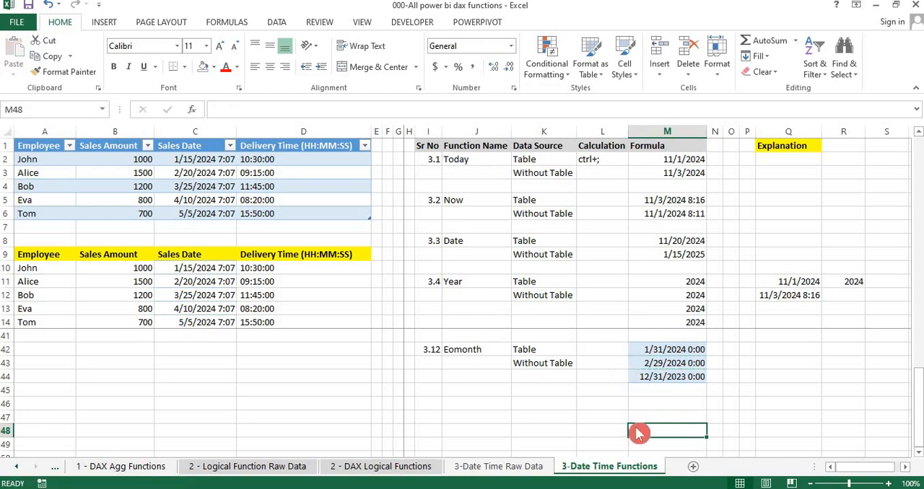
key(alt+Tab)
key(alt+Tab)
key(alt+Tab)
key(alt+Tab)
key(alt+Tab)
key(alt+Tab)
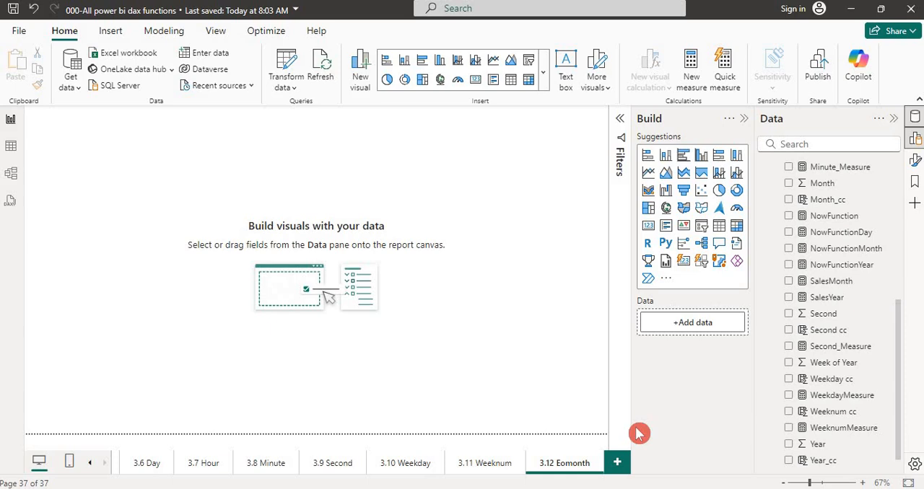
- Start a new measure named EomonthMeasure in the DAX Date Time Functions table, beginning its formula with the EOMONTH function
scroll(895, 163, up, 5)
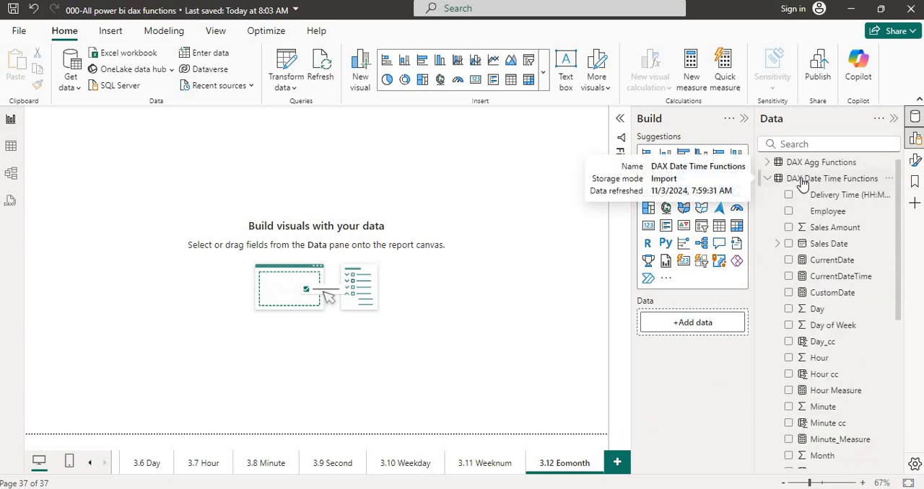
click(899, 187)
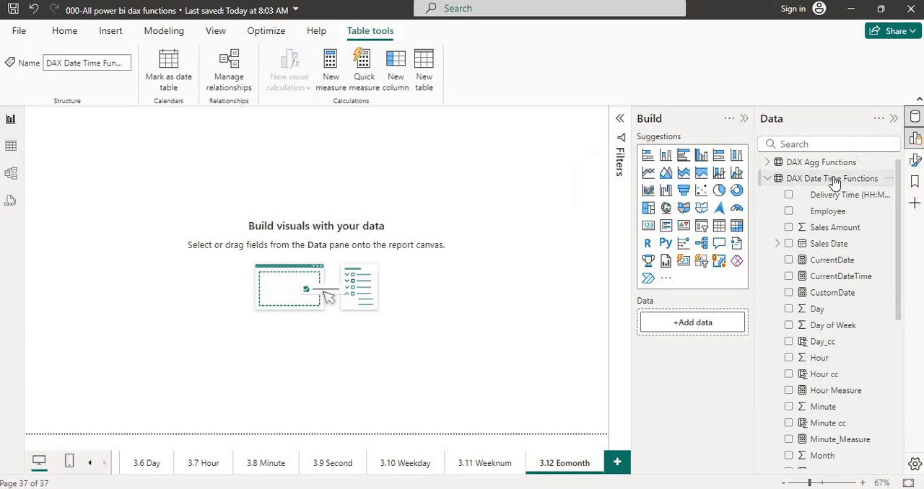
click(332, 91)
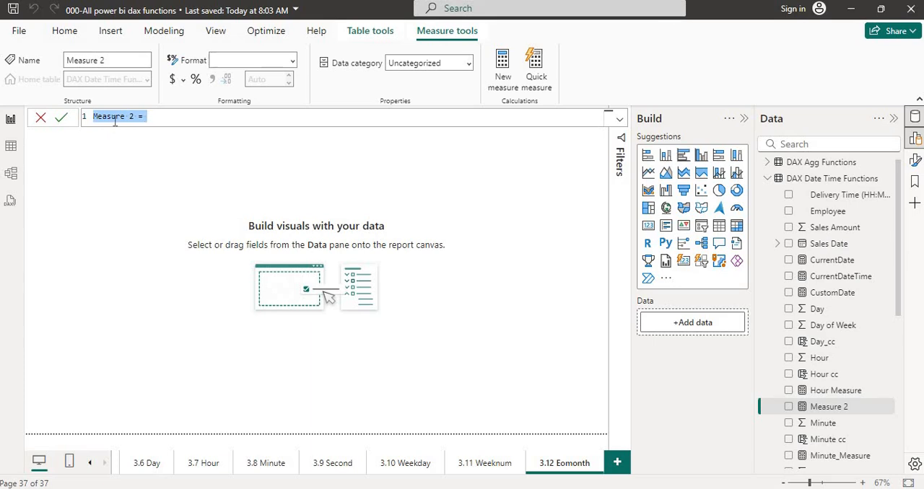
text(E)
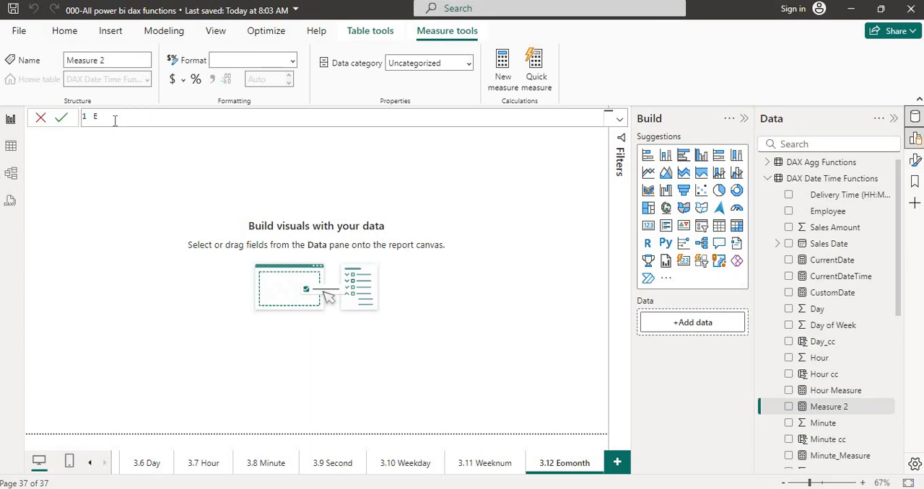
text(Omonth)
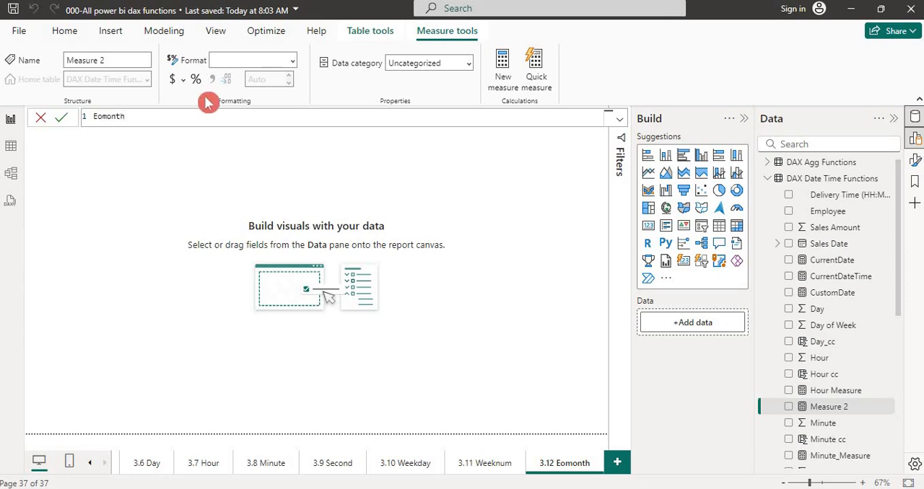
text(Measure=)
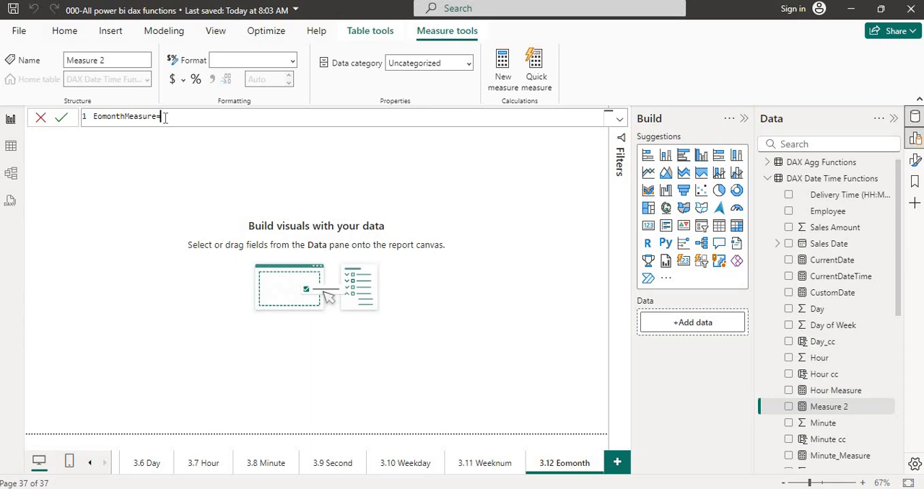
text(eo)
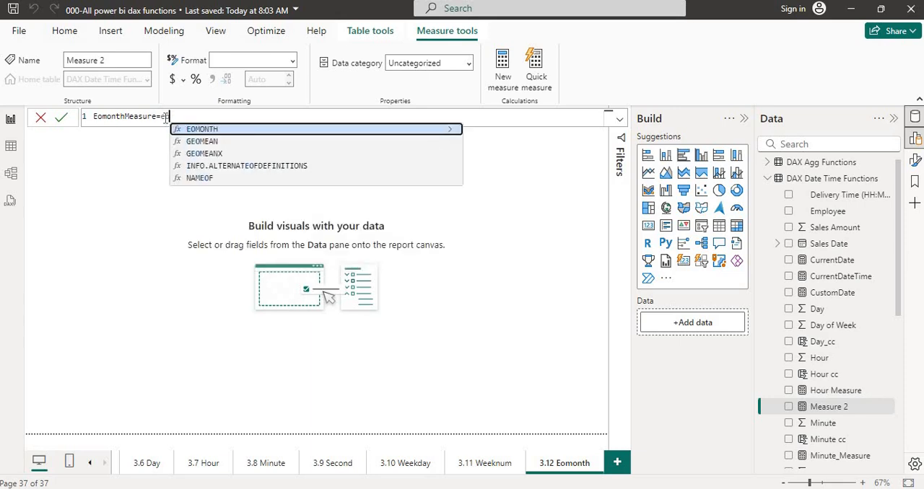
click(221, 132)
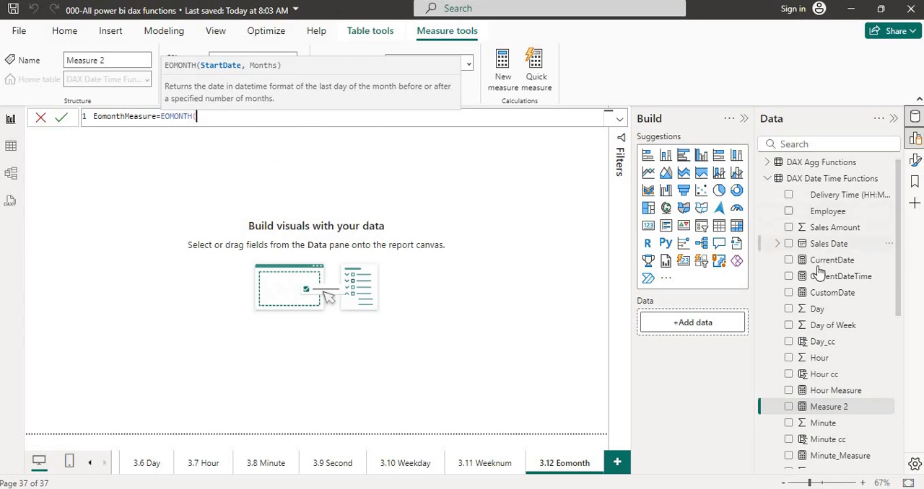
drag(808, 244, 590, 237)
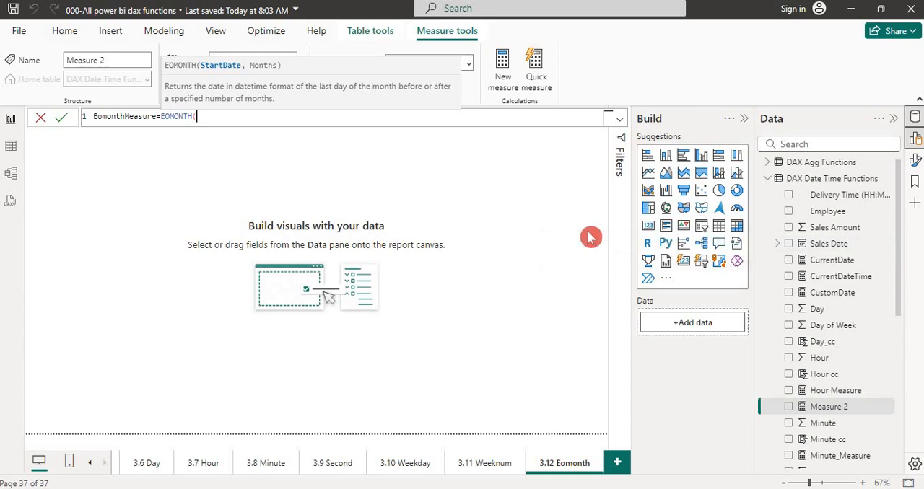
text(sales)
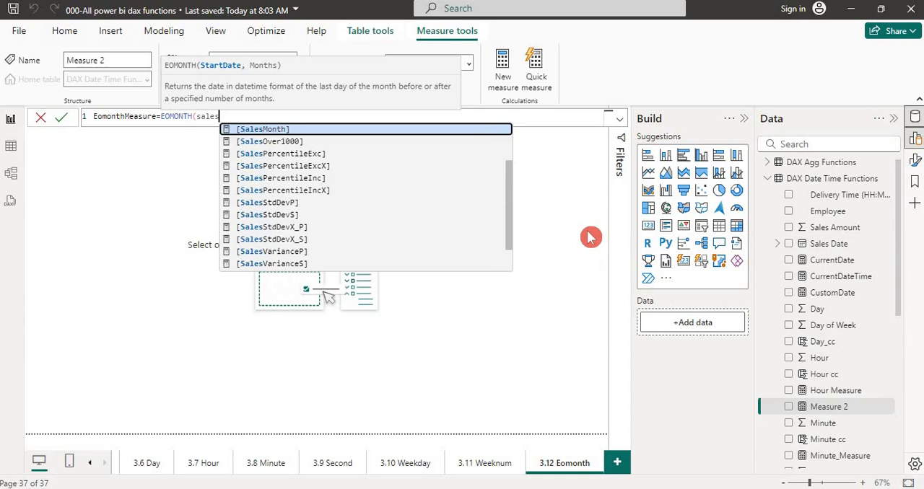
key(BackSpace)
key(BackSpace)
key(BackSpace)
key(BackSpace)
key(BackSpace)
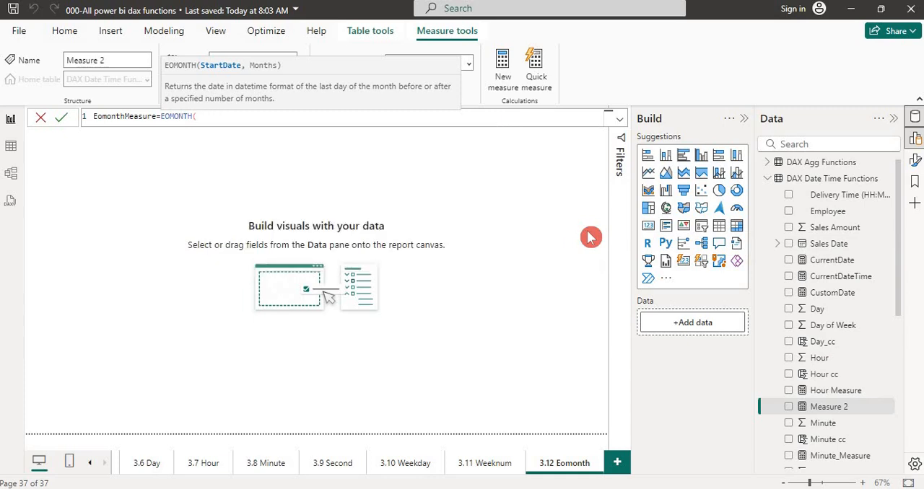
text(now)
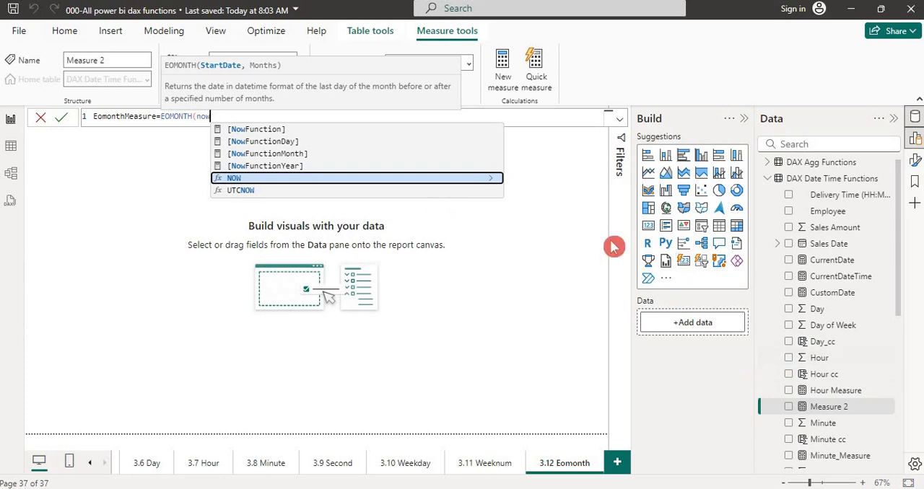
key(BackSpace)
key(BackSpace)
key(BackSpace)
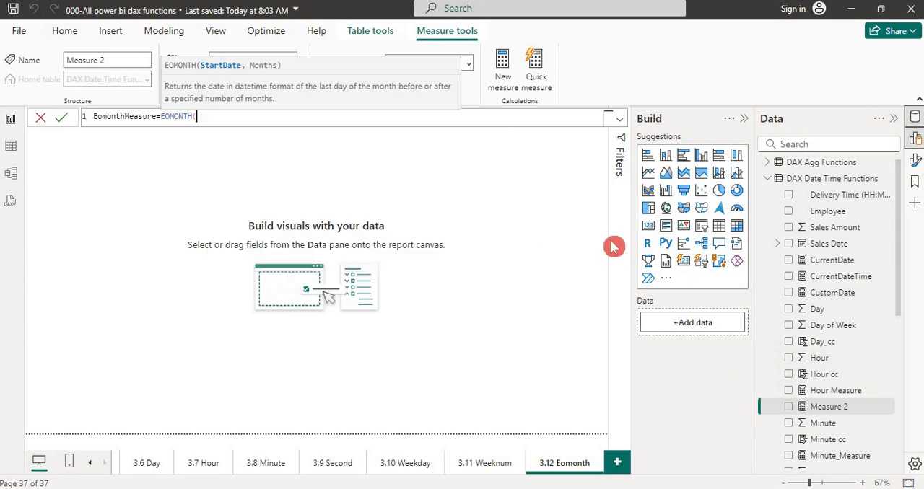
- Complete the measure as EOMONTH(TODAY(),0) and show EomonthMeasure in a card on the report page
text(tod)
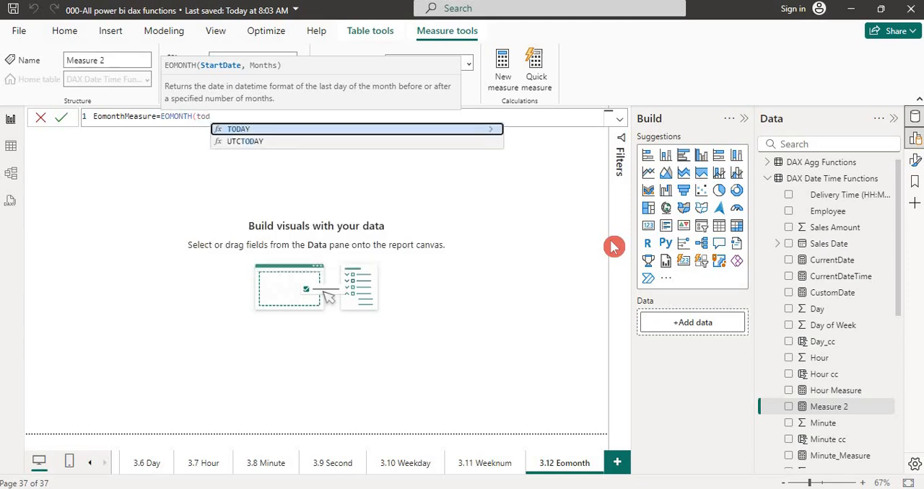
key(Tab)
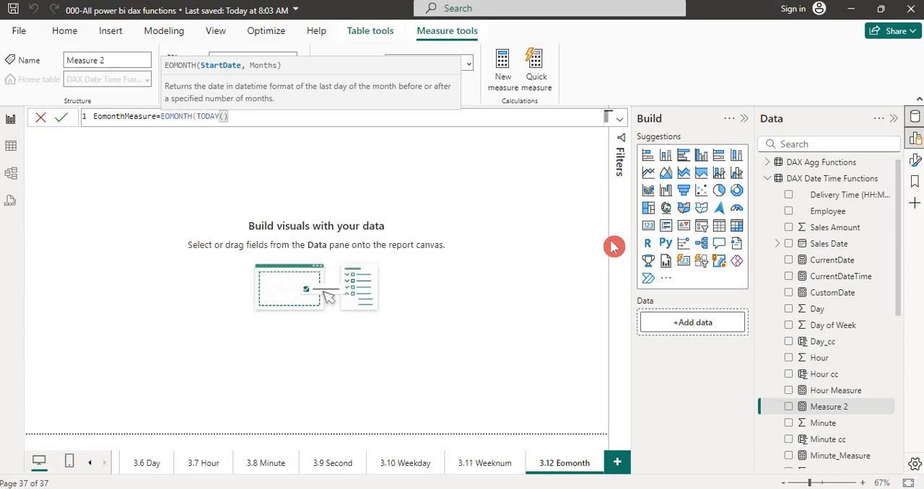
text(,)
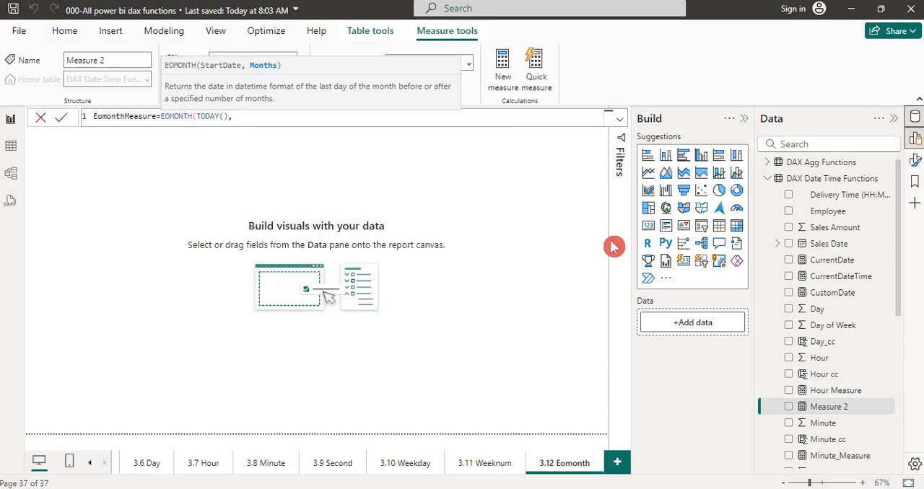
text(0))
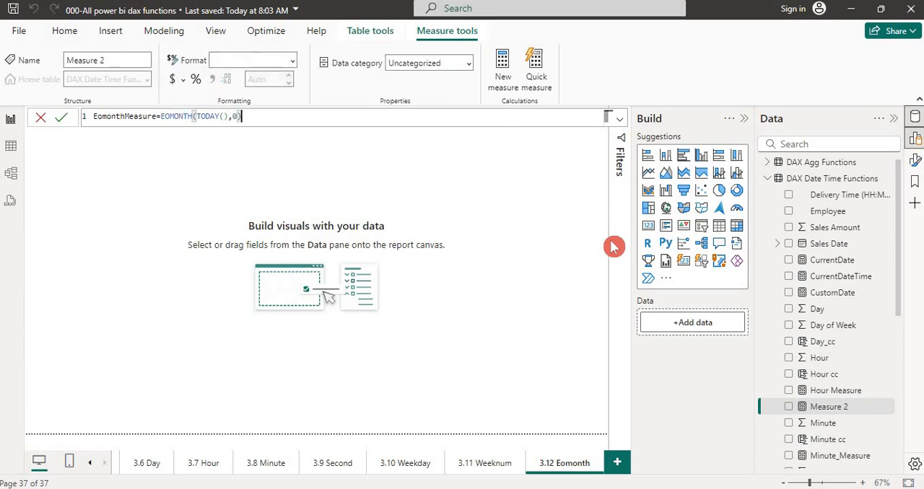
key(Return)
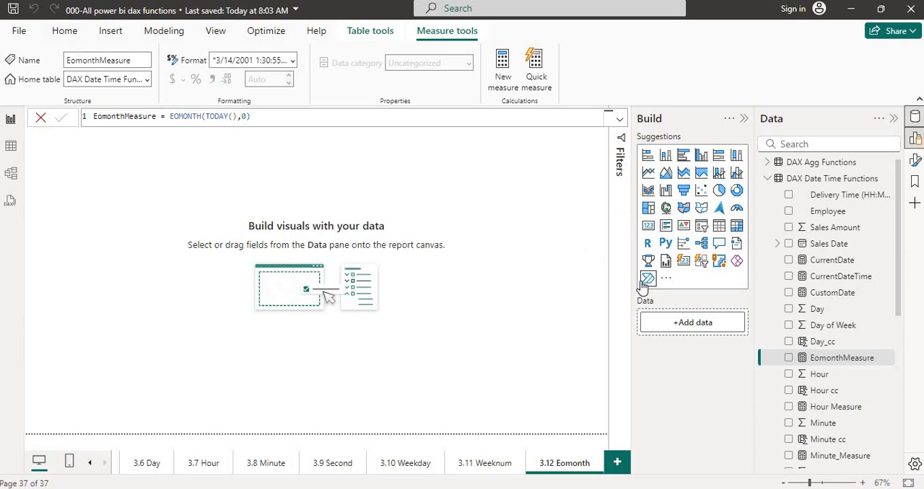
click(789, 358)
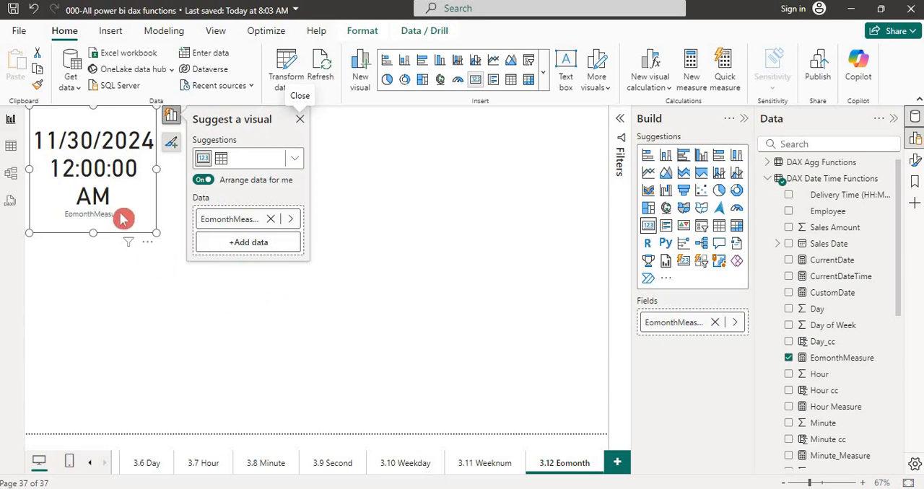
click(138, 280)
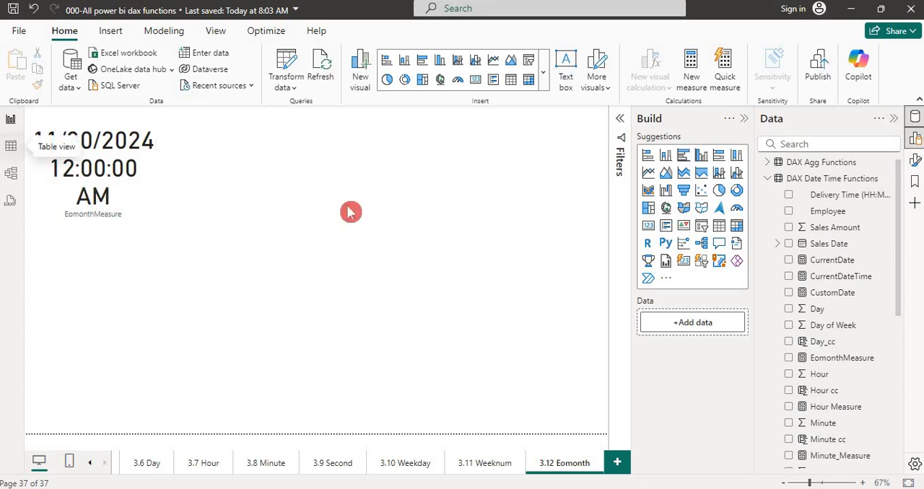
- In the table view, add a calculated column named Eomonth cc to DAX Date Time Functions, starting its formula with EOMONTH
click(17, 151)
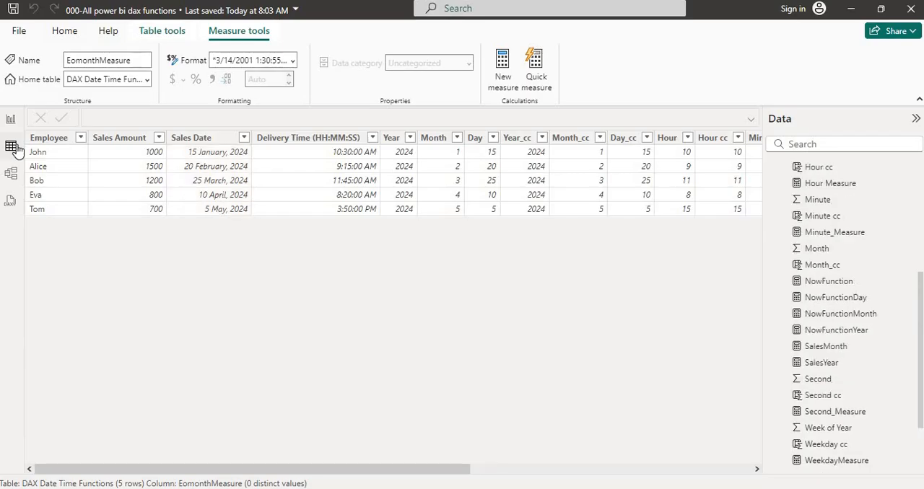
click(209, 143)
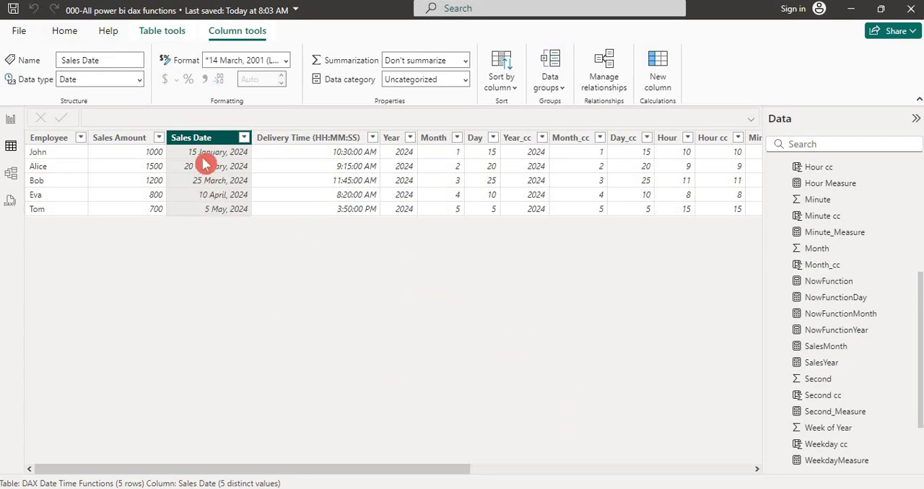
click(159, 32)
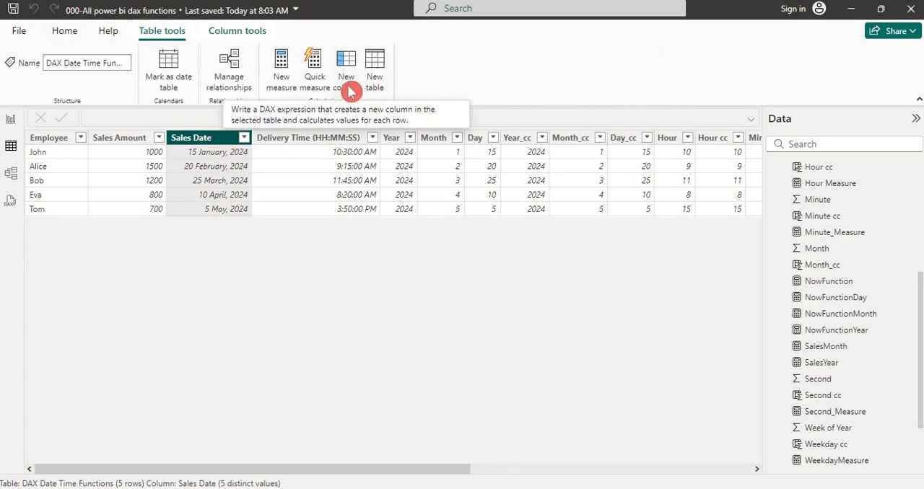
click(348, 94)
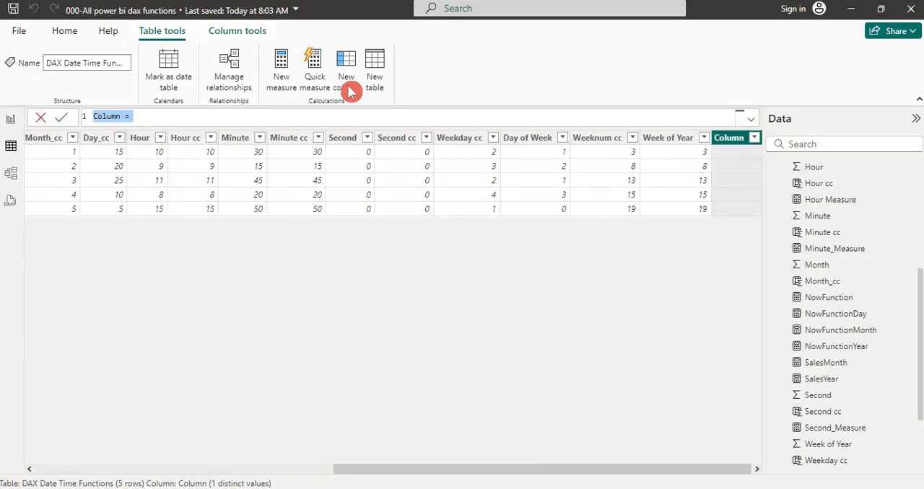
text(E)
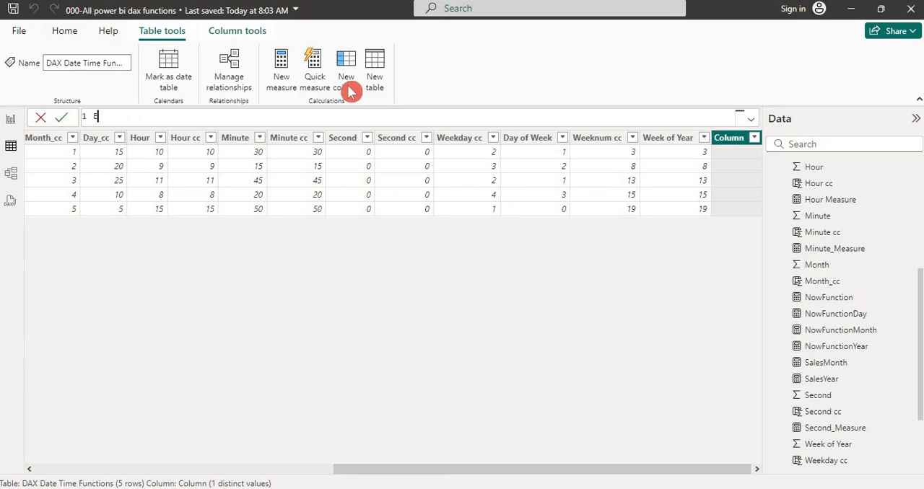
text(omonth cc=eo)
key(Tab)
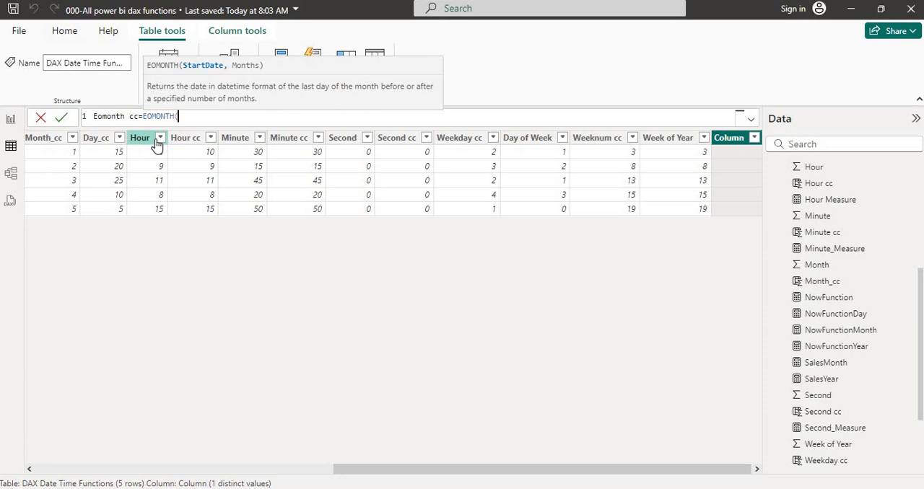
- Use the Sales Date column of DAX Date Time Functions as the Eomonth cc formula's start date, close the function and commit it
click(918, 192)
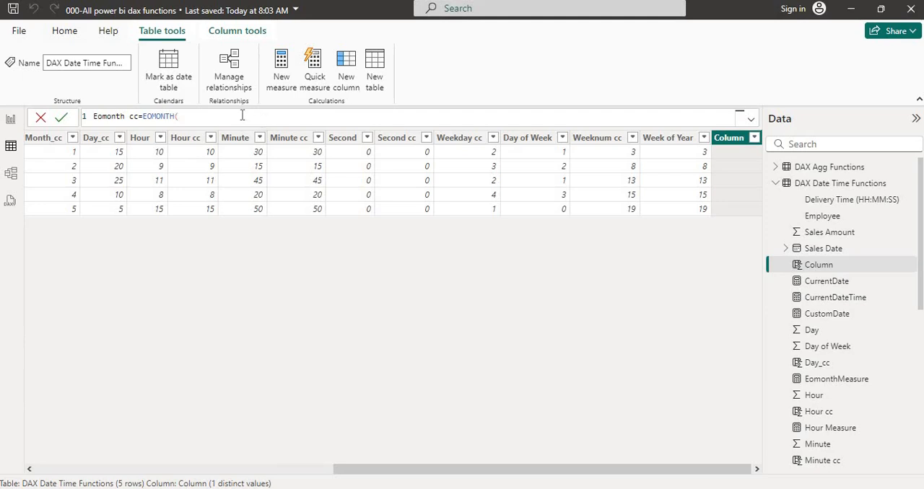
text(sales)
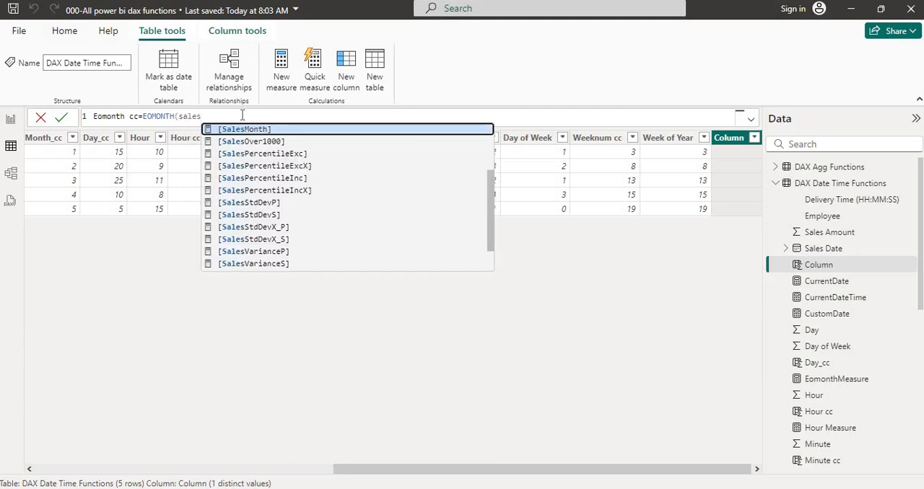
text( da)
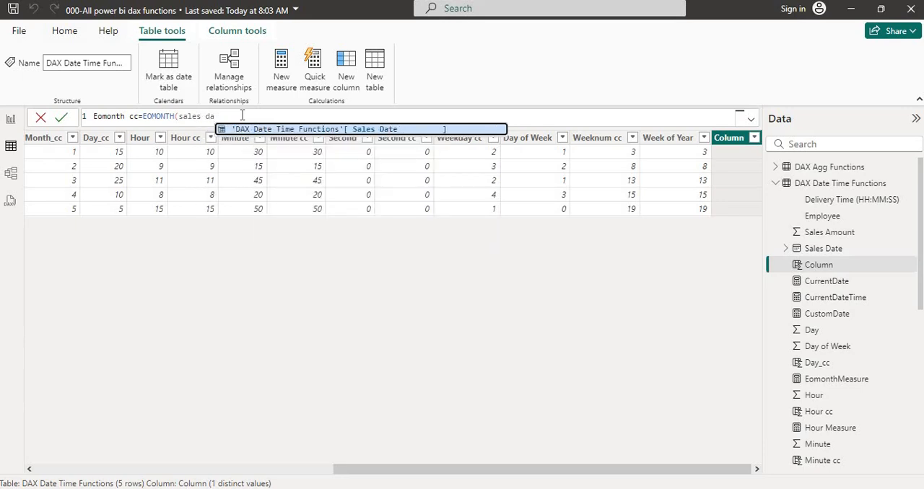
key(Tab)
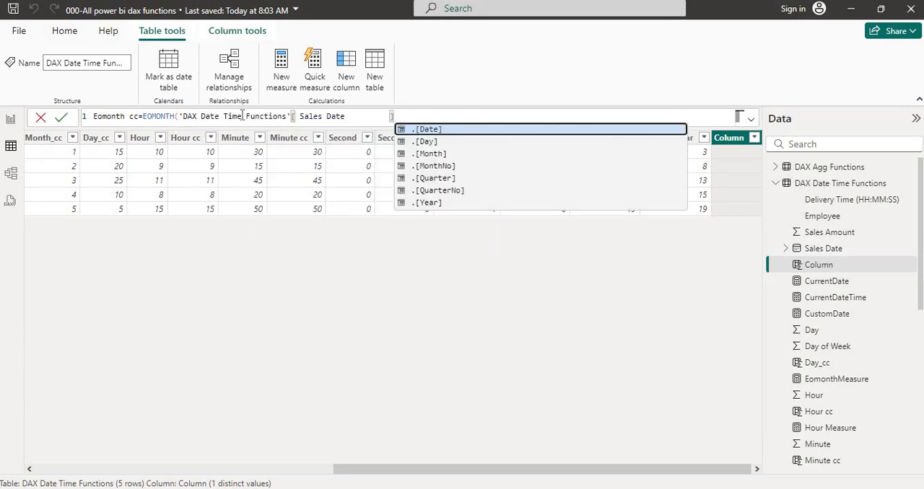
text())
key(BackSpace)
text())
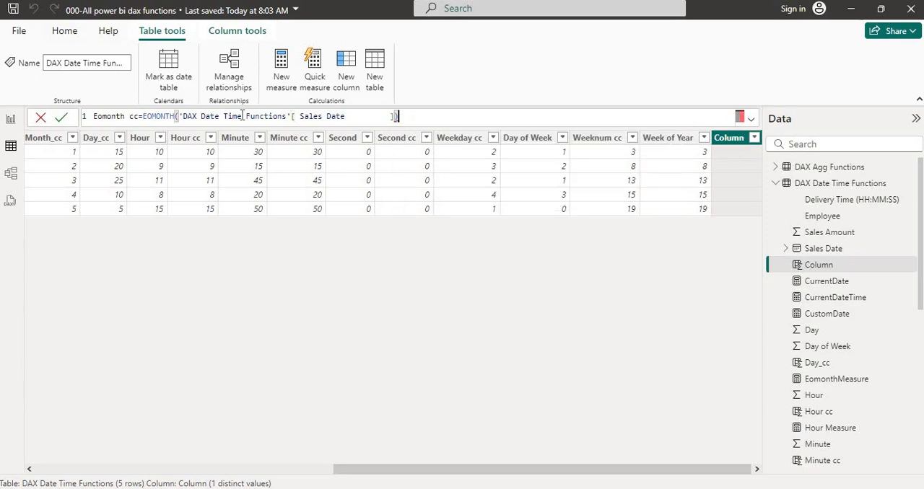
key(Return)
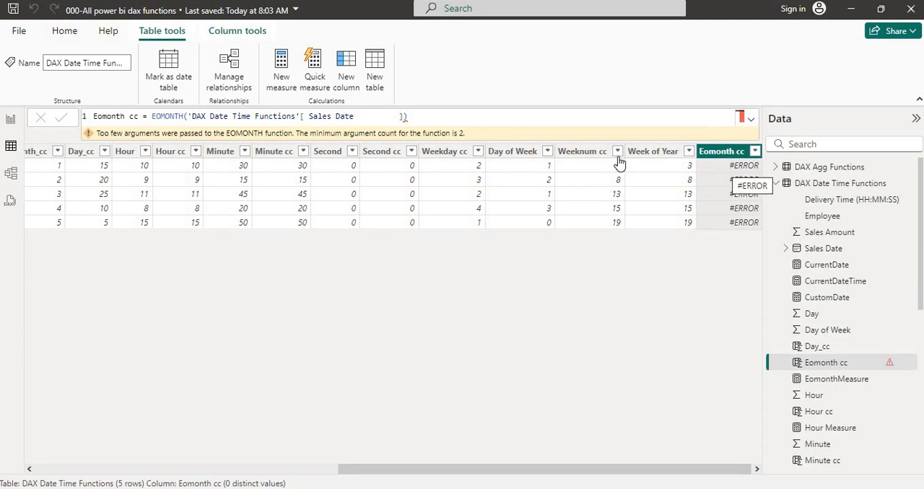
- Try to fix the Eomonth cc formula by appending .[Date] to the Sales Date reference
click(402, 116)
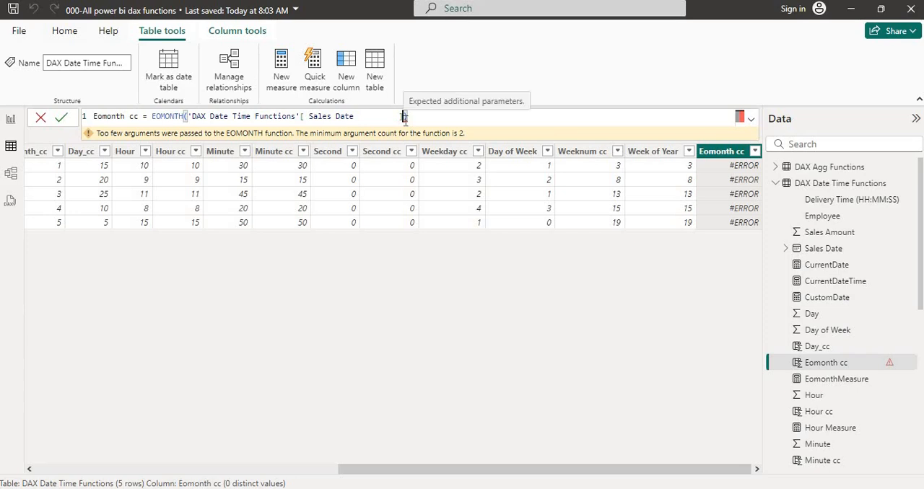
text(.)
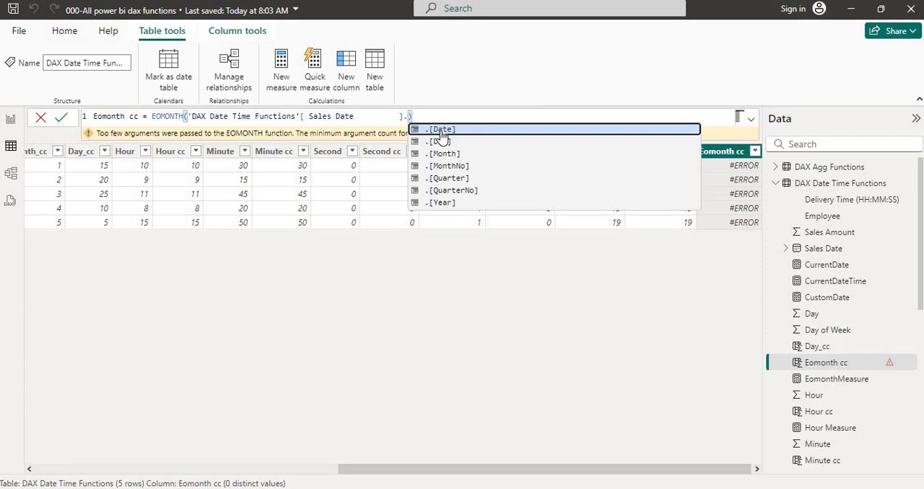
click(440, 131)
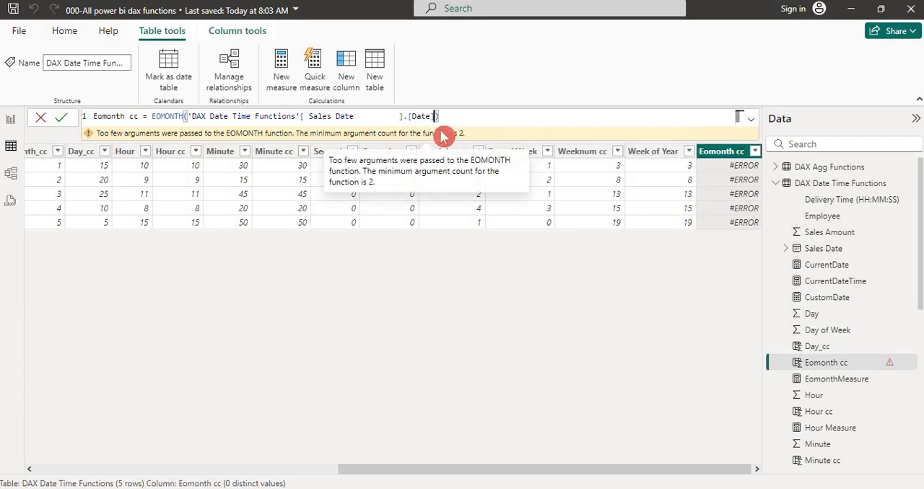
key(Return)
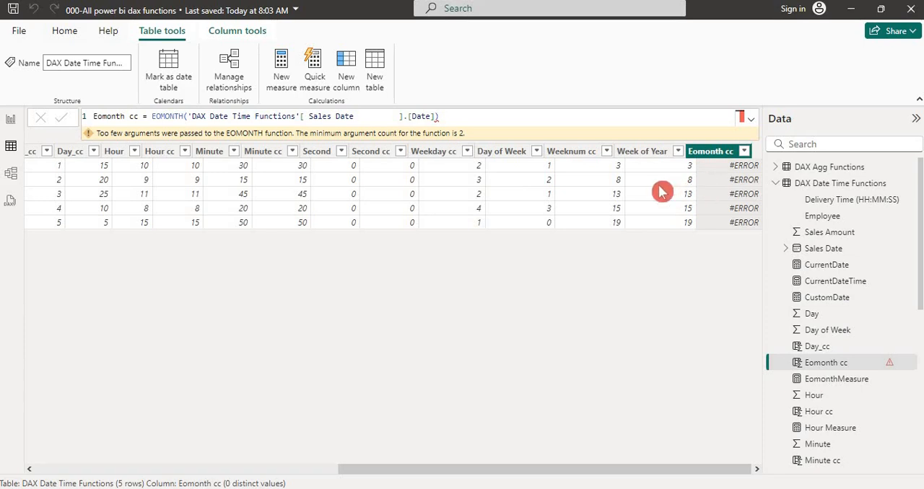
- Try the Eomonth cc formula with .[Month] on the Sales Date reference and 0 as the months argument
click(435, 116)
key(BackSpace)
key(BackSpace)
key(BackSpace)
key(BackSpace)
key(BackSpace)
key(BackSpace)
key(BackSpace)
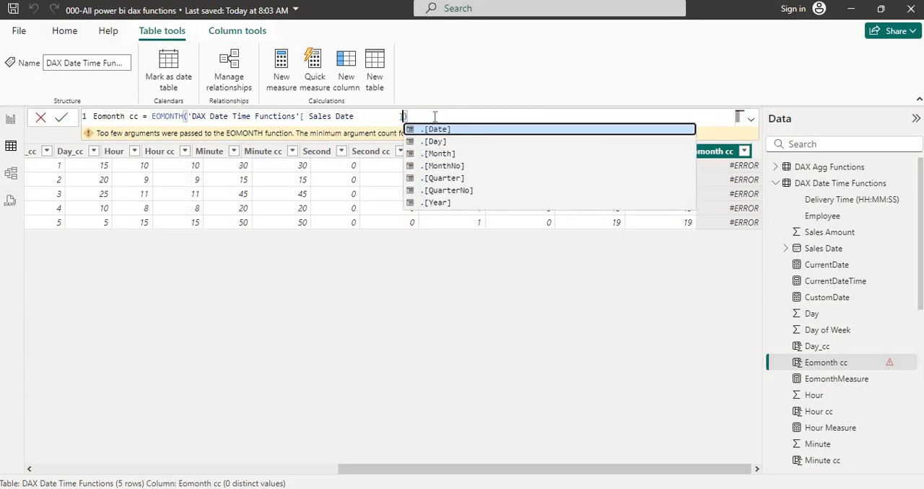
text(.)
key(Down)
key(Down)
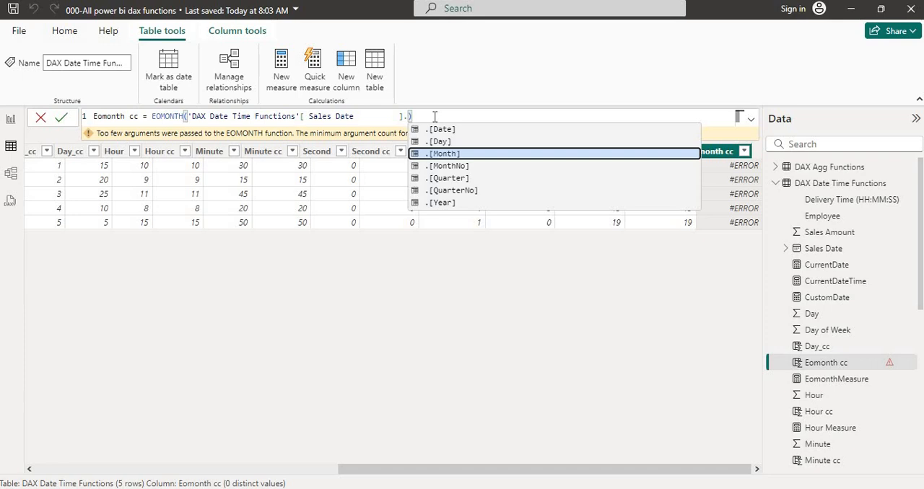
key(Tab)
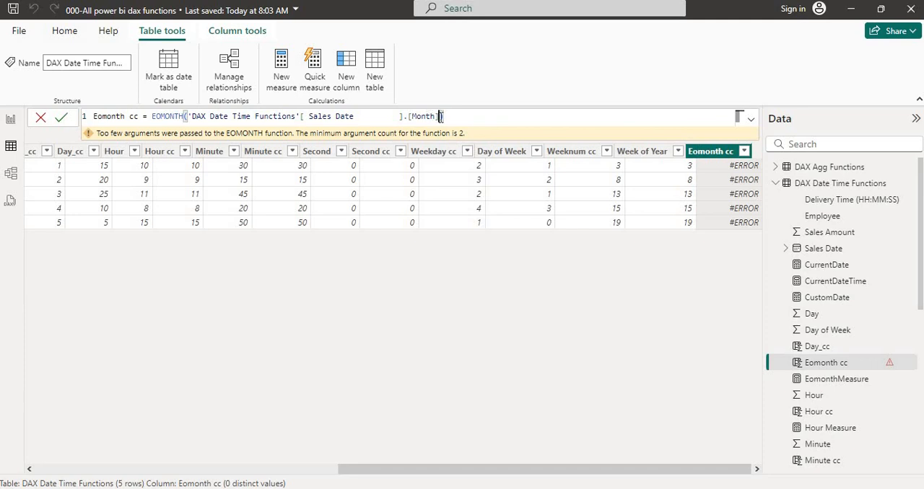
text(,)
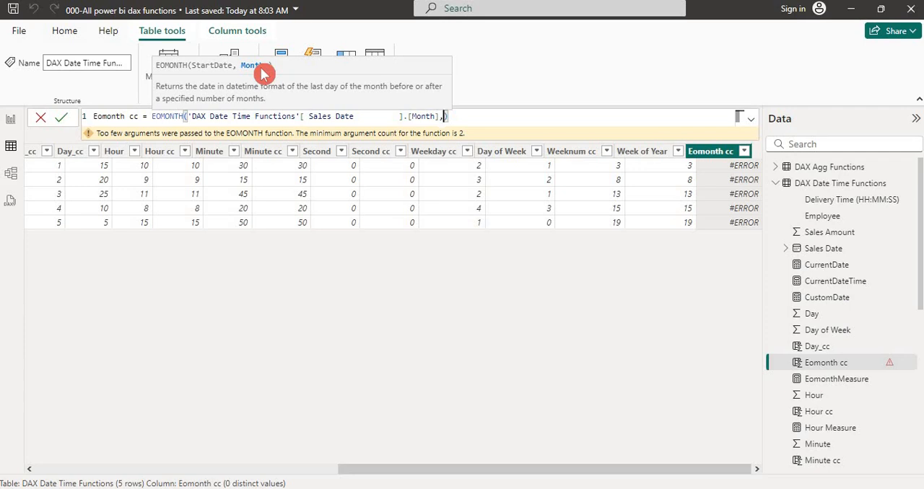
text(0)
key(Return)
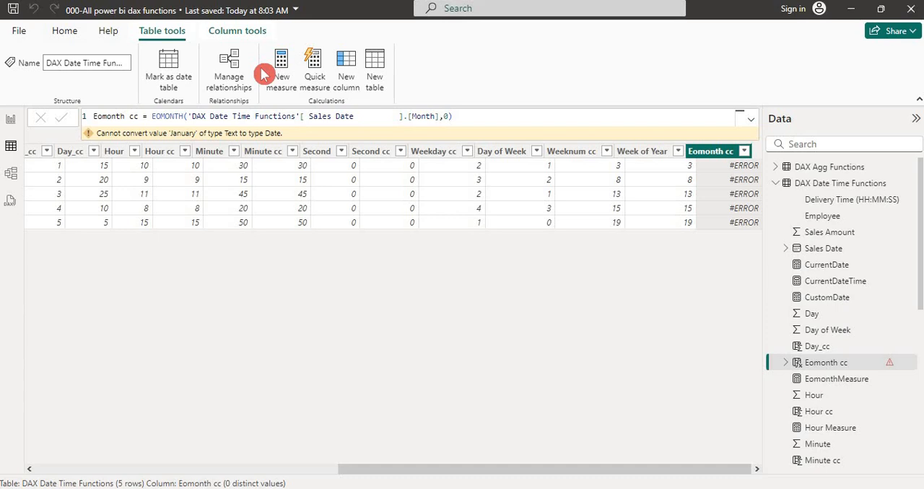
- Change the Eomonth cc formula to use .[Date] on the Sales Date reference with a months argument of 0, and commit it
click(449, 119)
key(BackSpace)
key(BackSpace)
key(BackSpace)
key(BackSpace)
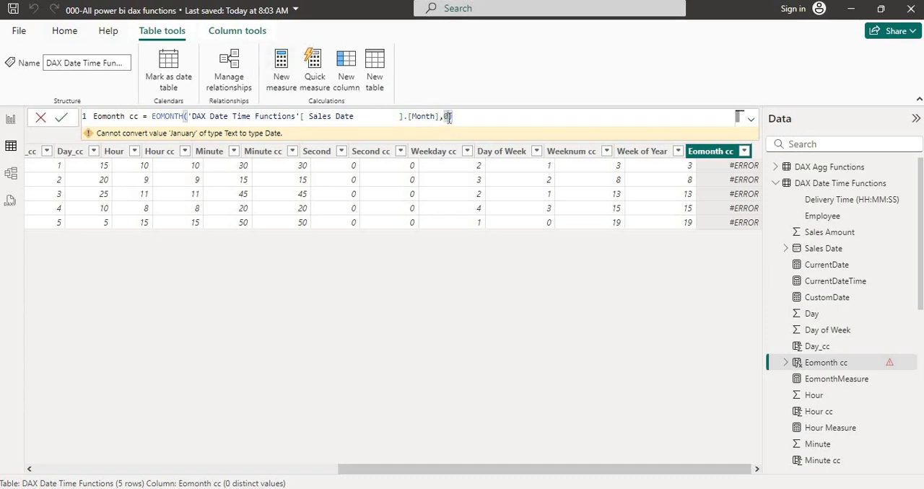
key(BackSpace)
key(BackSpace)
key(BackSpace)
key(BackSpace)
key(BackSpace)
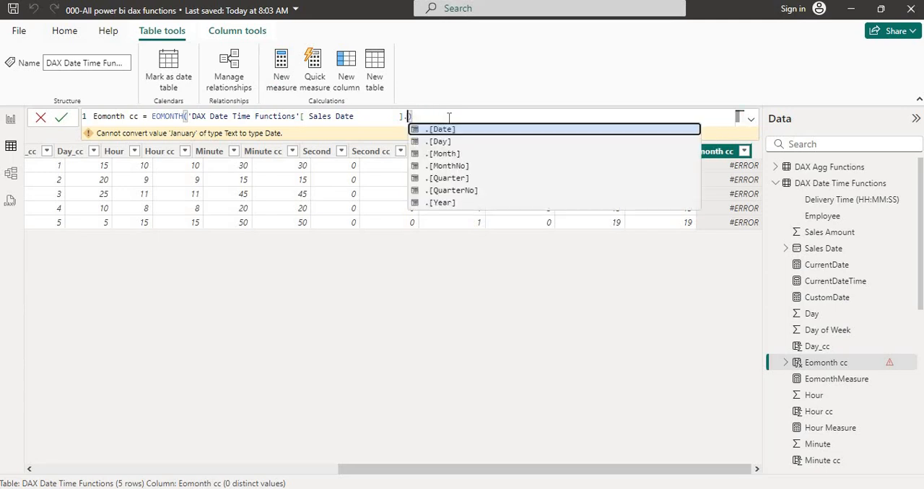
key(Down)
key(Up)
key(Tab)
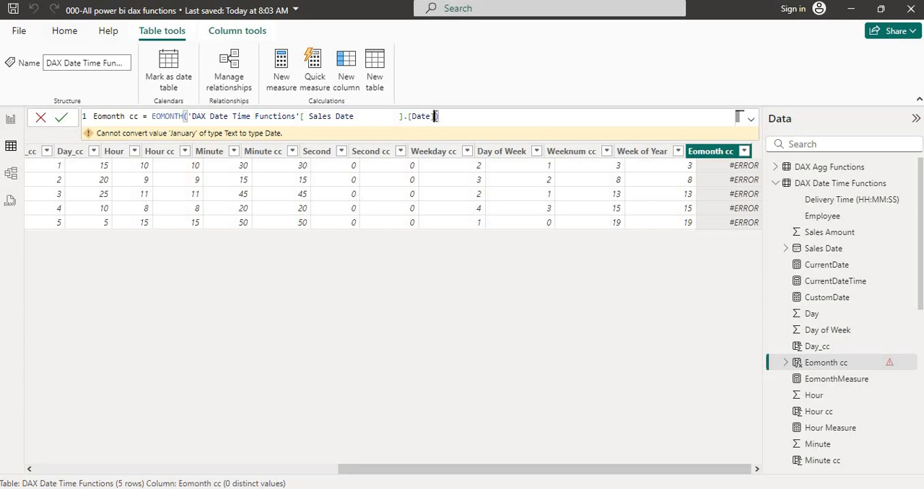
click(434, 117)
text(,)
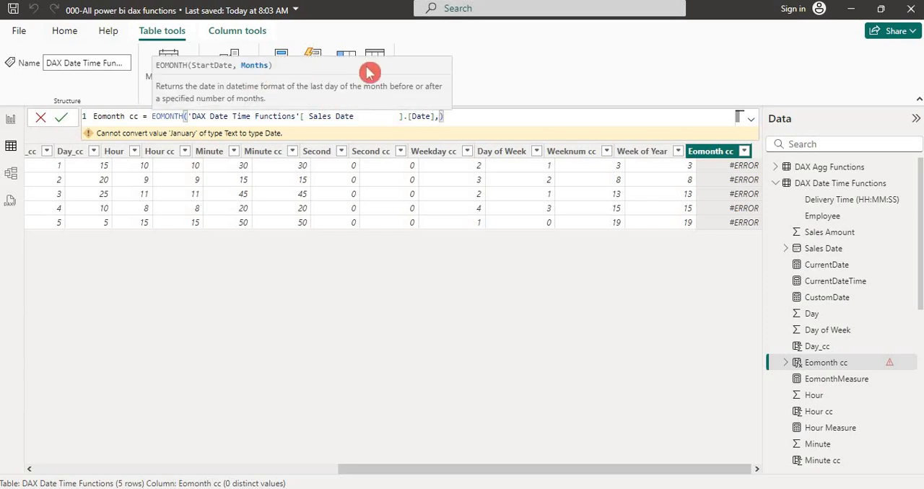
text(0)
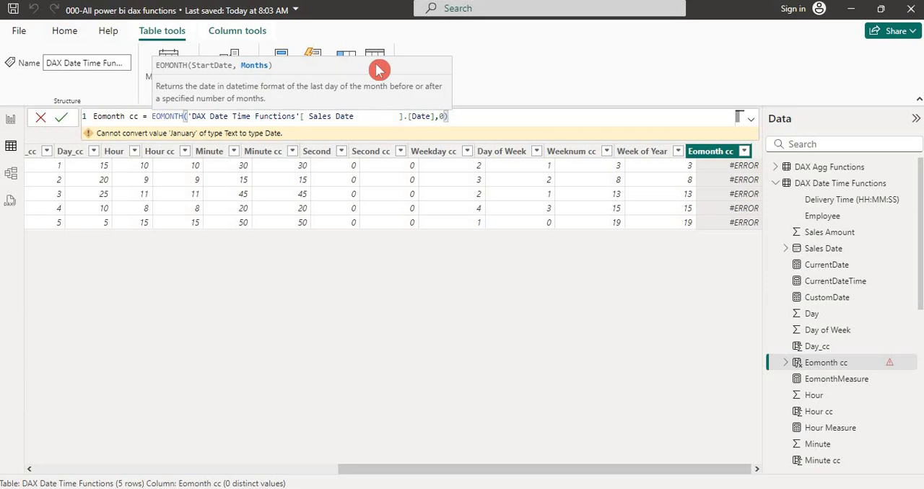
key(Return)
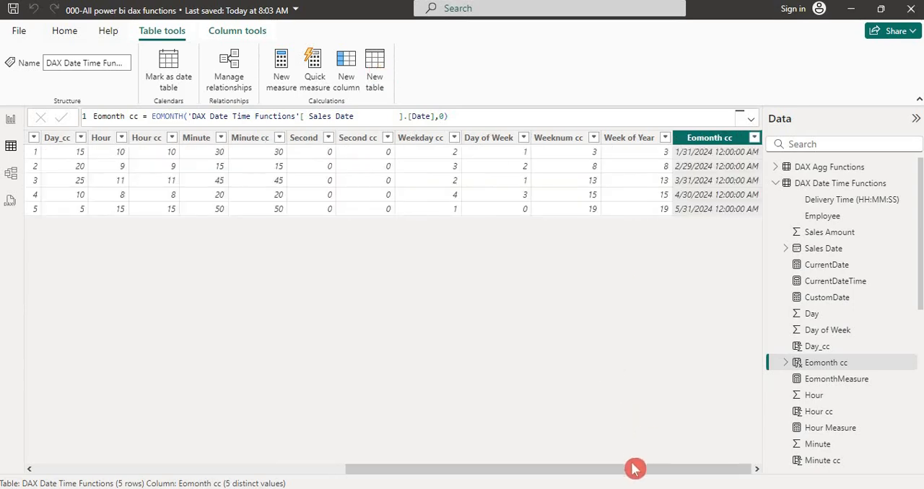
- Examine the function and arguments in the Eomonth cc formula and compare the column's values with the Sales Date column
drag(634, 469, 703, 459)
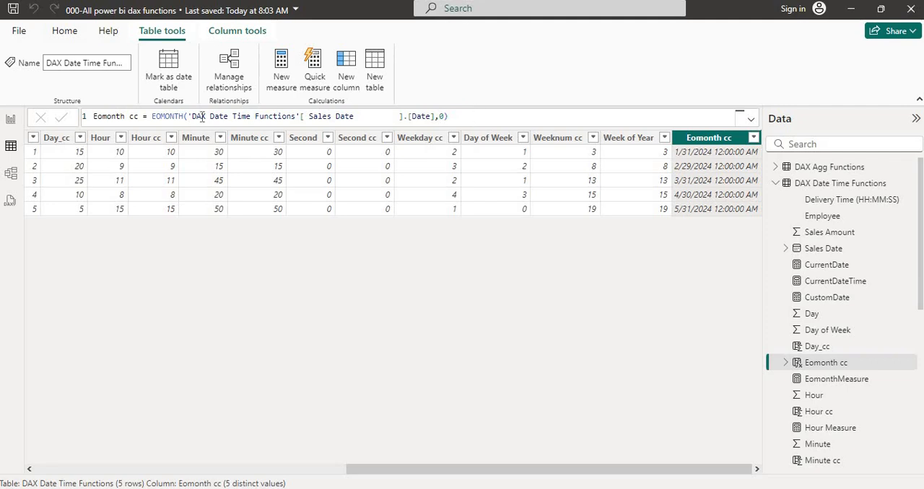
click(174, 118)
double_click(174, 118)
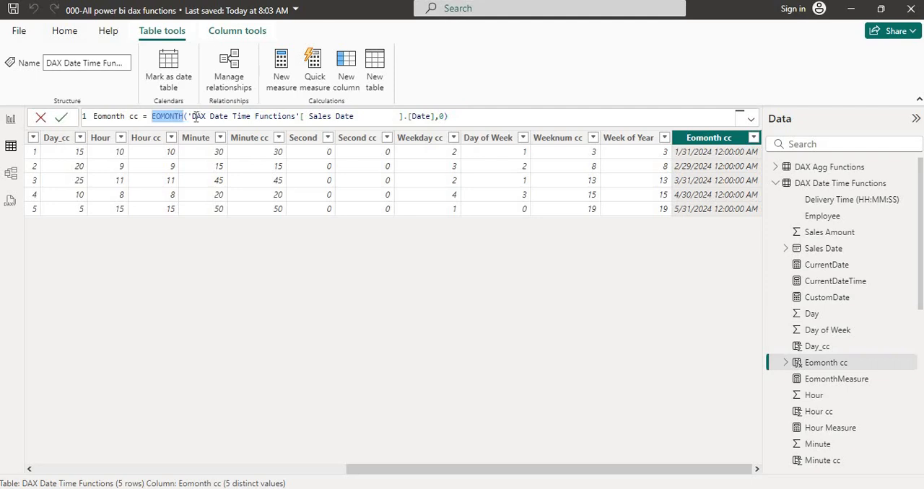
drag(193, 116, 356, 117)
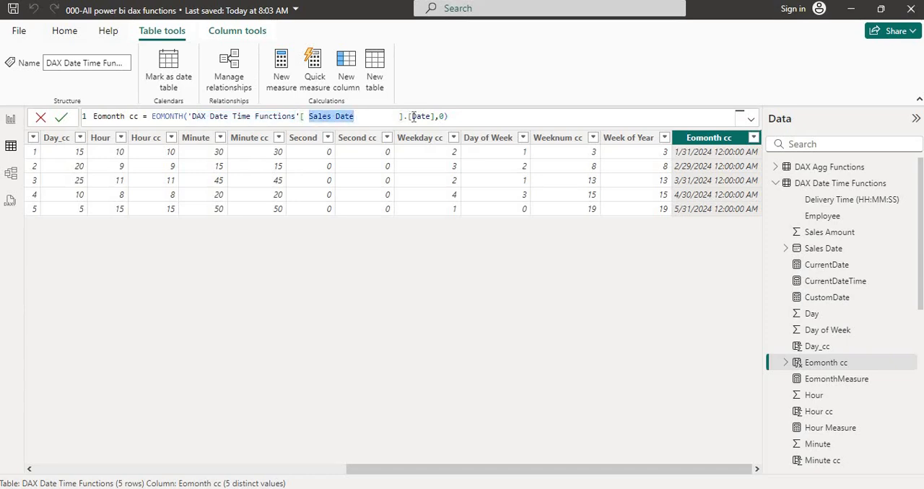
drag(434, 117, 215, 117)
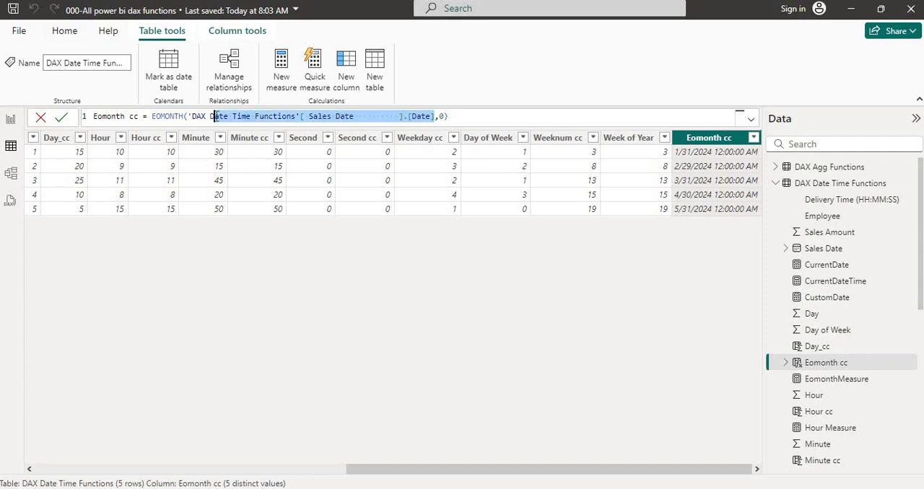
double_click(442, 116)
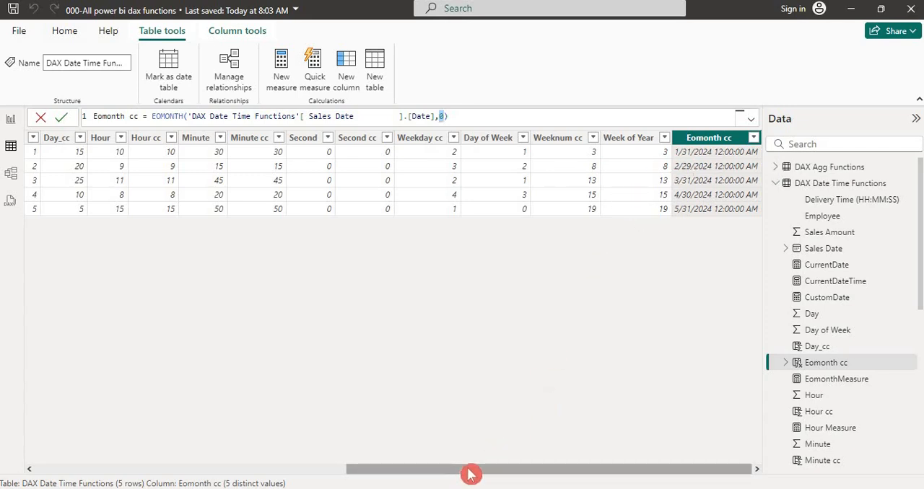
drag(470, 474, 215, 473)
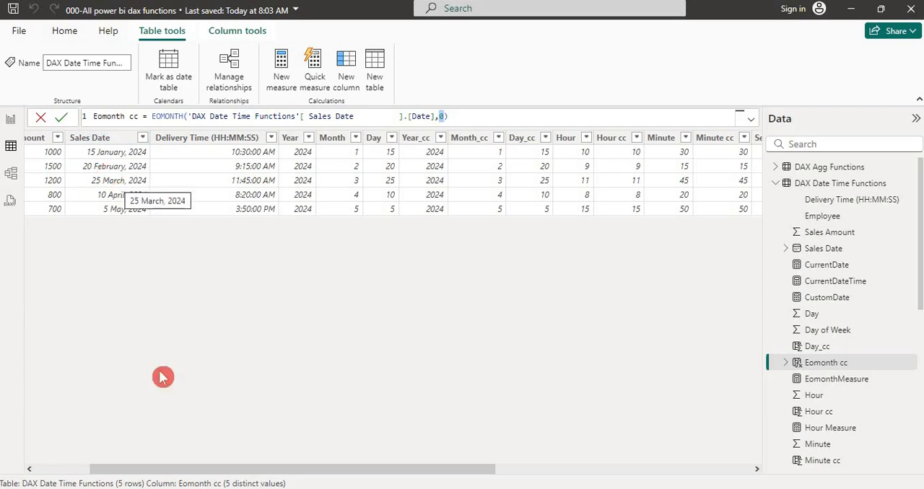
drag(275, 470, 667, 427)
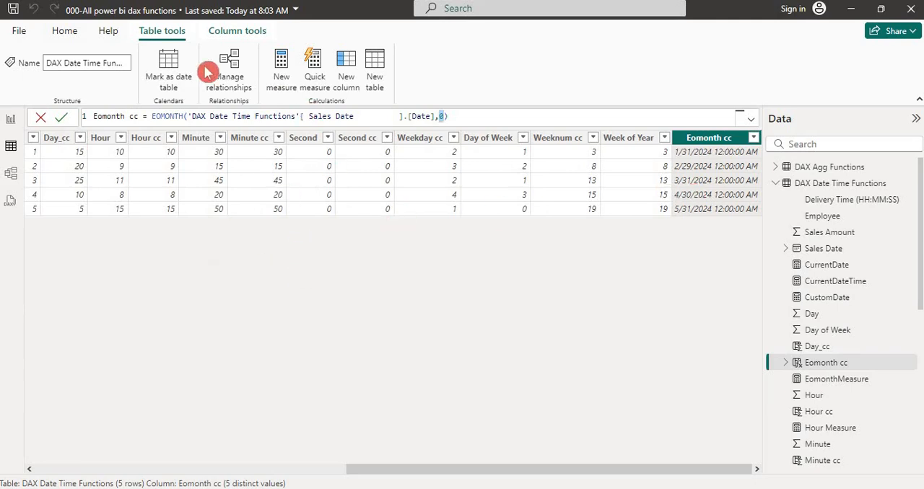
- Return to the report view, open the Power Query Editor maximized and display the DAX Date Time Functions query
click(11, 121)
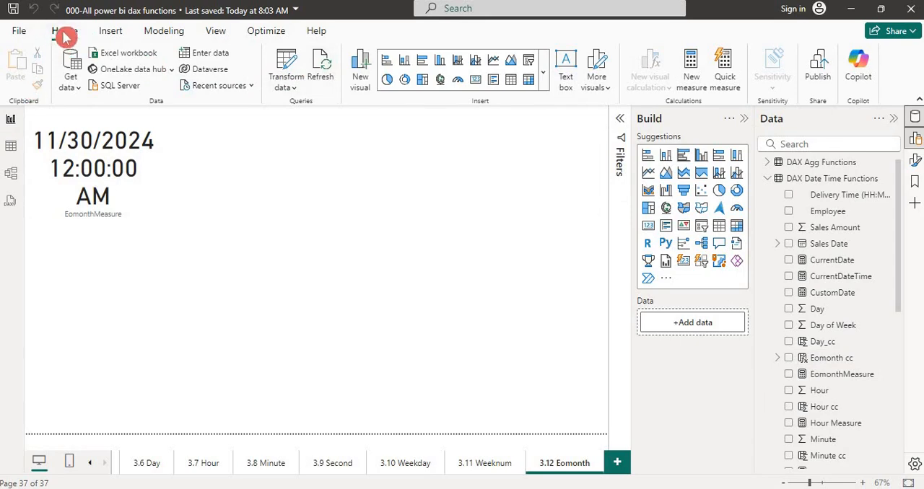
click(292, 93)
click(308, 114)
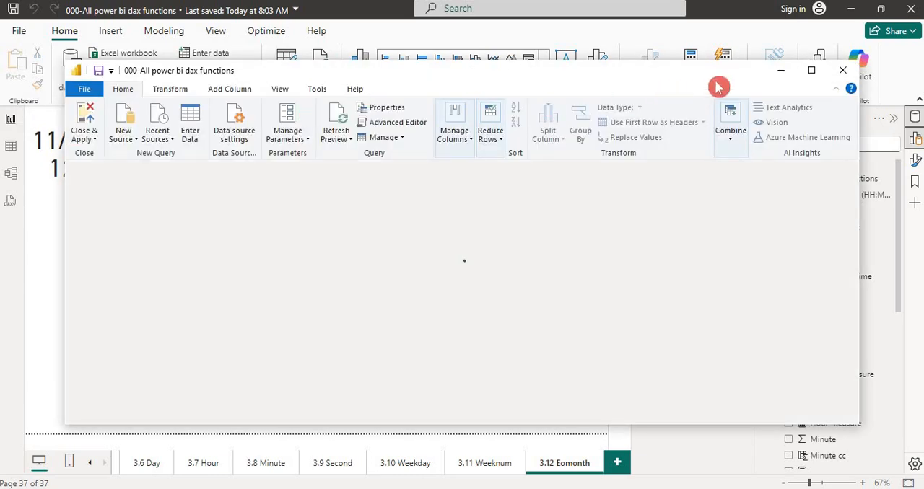
click(811, 70)
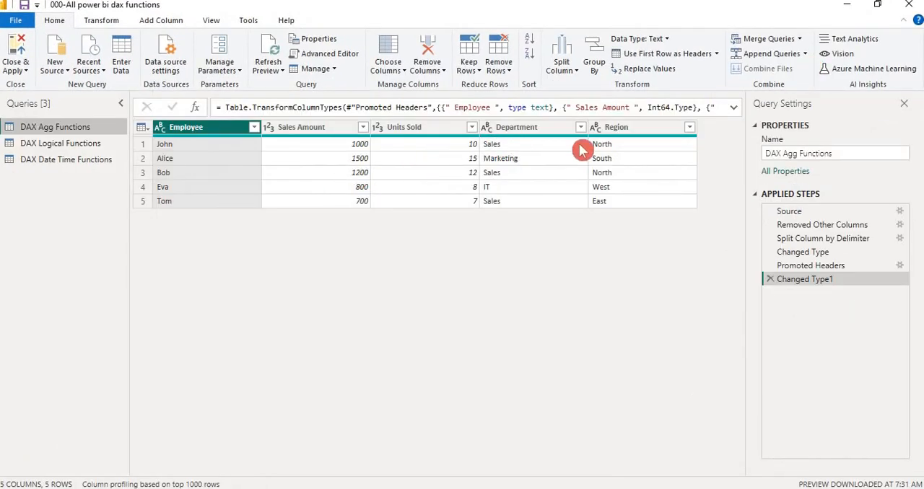
click(75, 161)
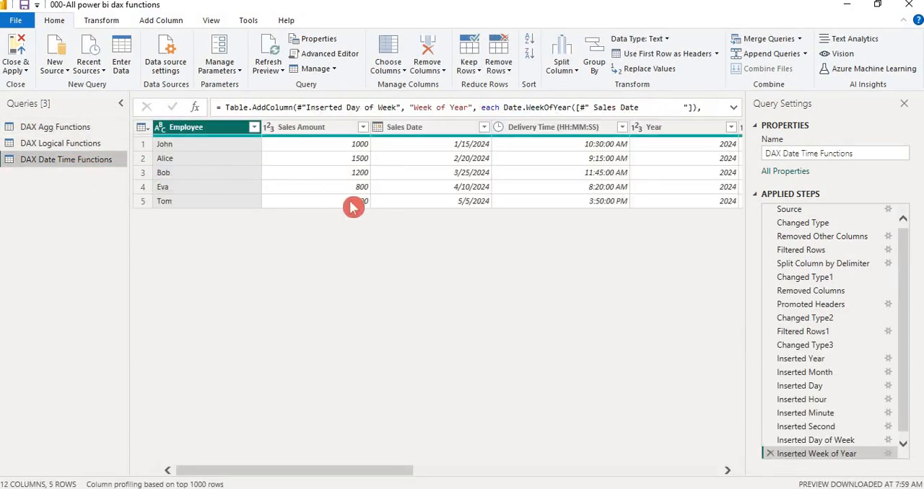
- Add an End of Month date column based on the Sales Date column to the DAX Date Time Functions query
click(446, 134)
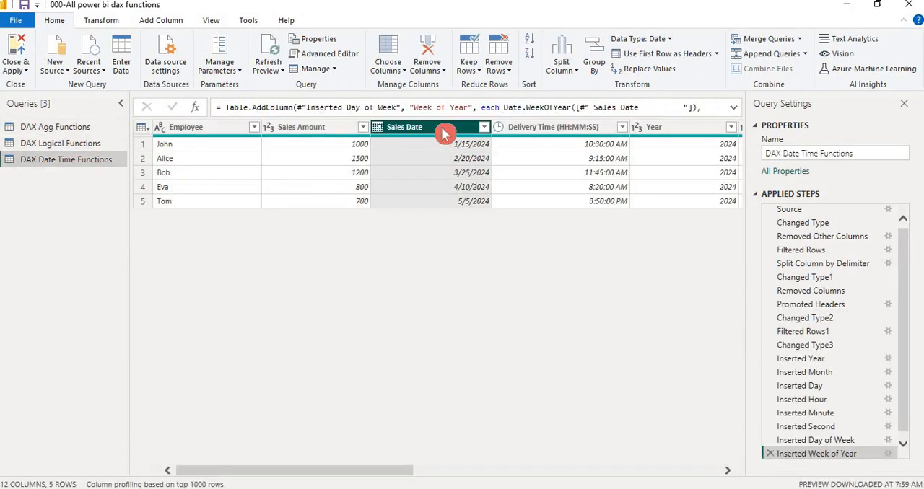
click(161, 26)
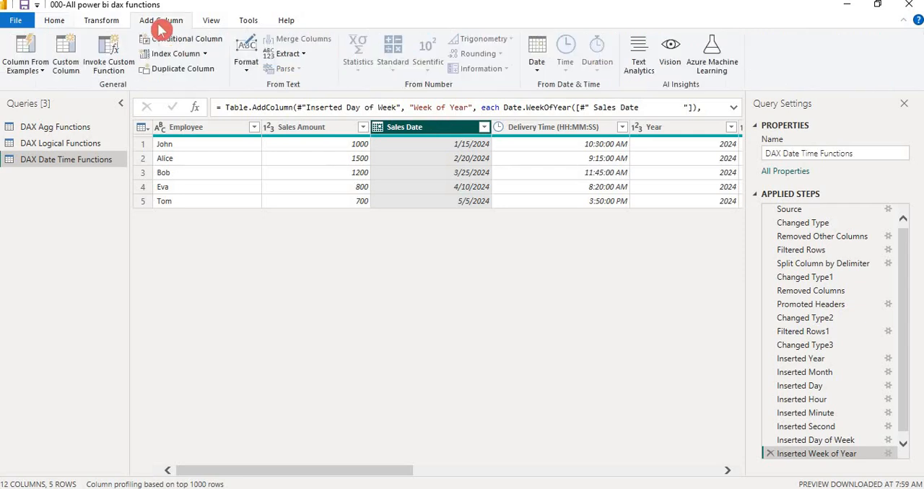
click(537, 72)
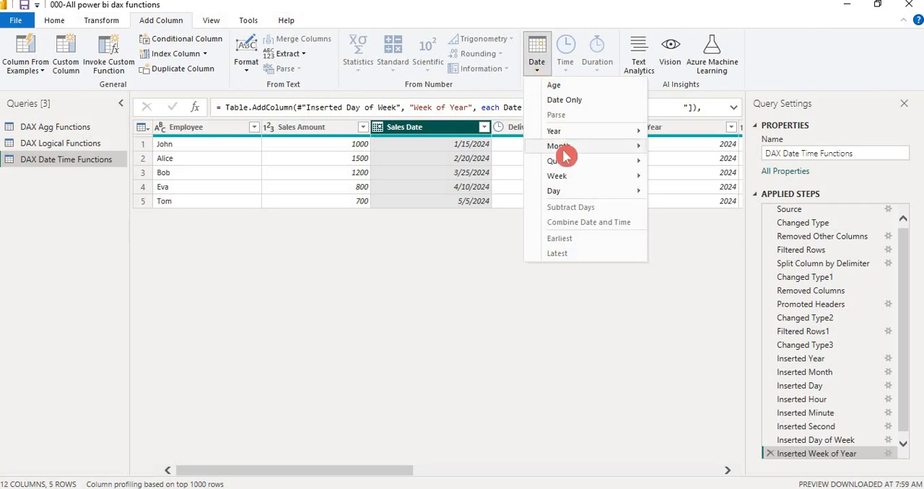
mouse_move(570, 151)
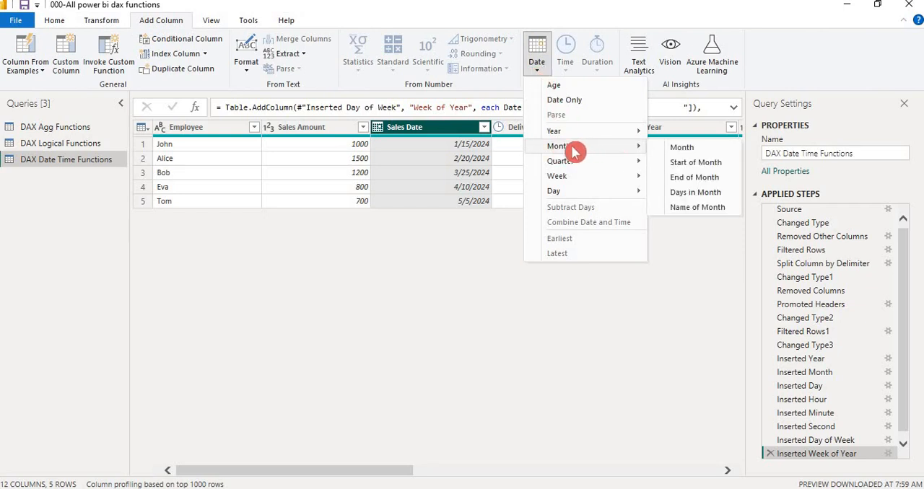
click(690, 180)
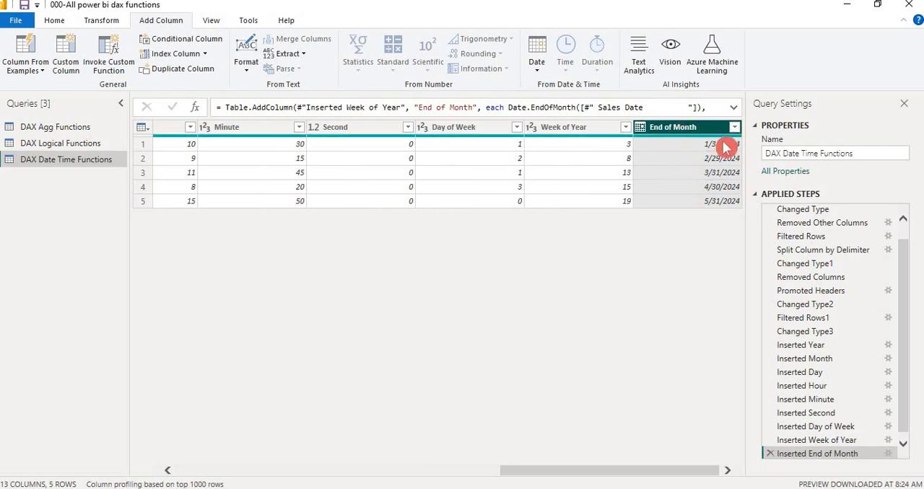
- Inspect the first three values of the End of Month column and compare the query's columns with the Sales Date column
click(702, 147)
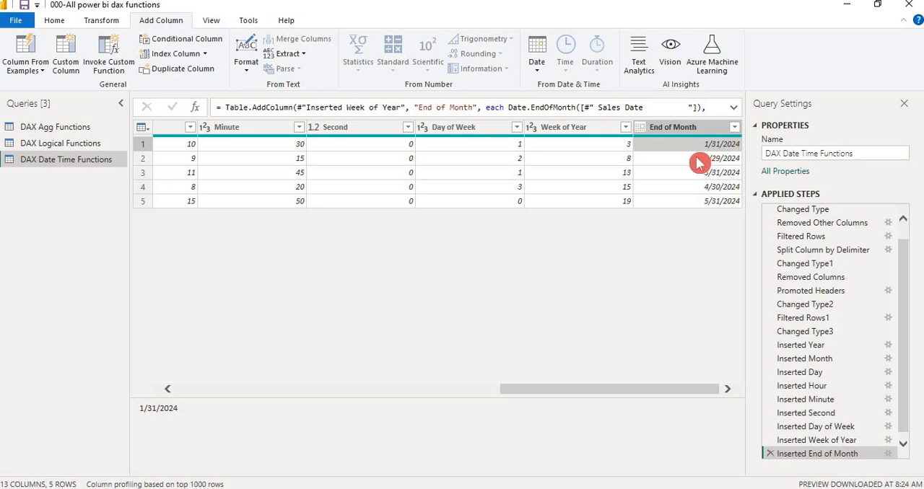
click(699, 161)
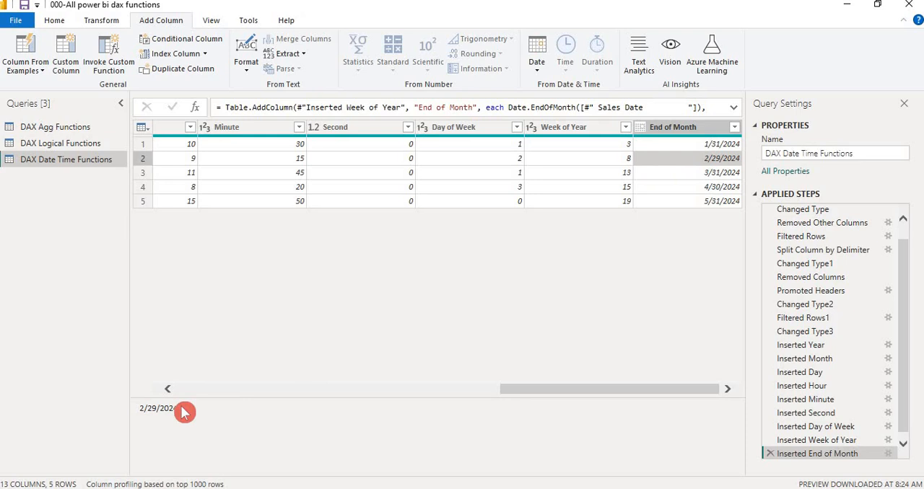
drag(183, 410, 130, 413)
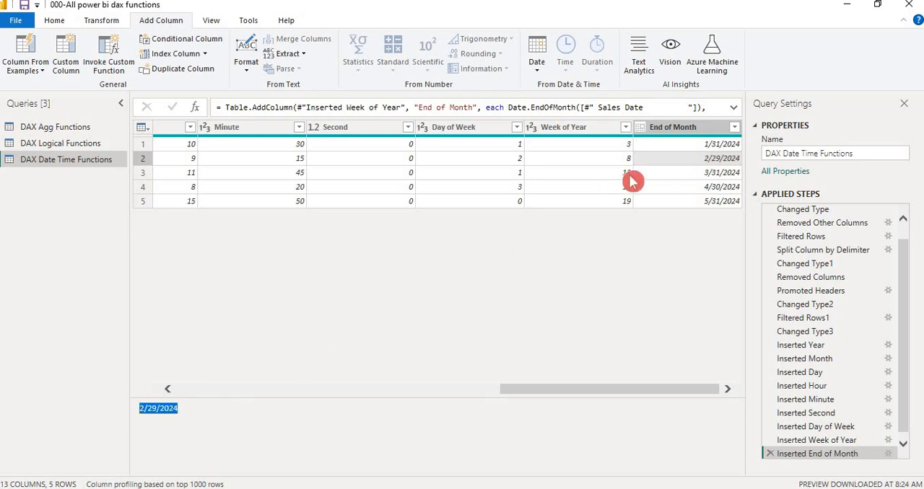
click(673, 178)
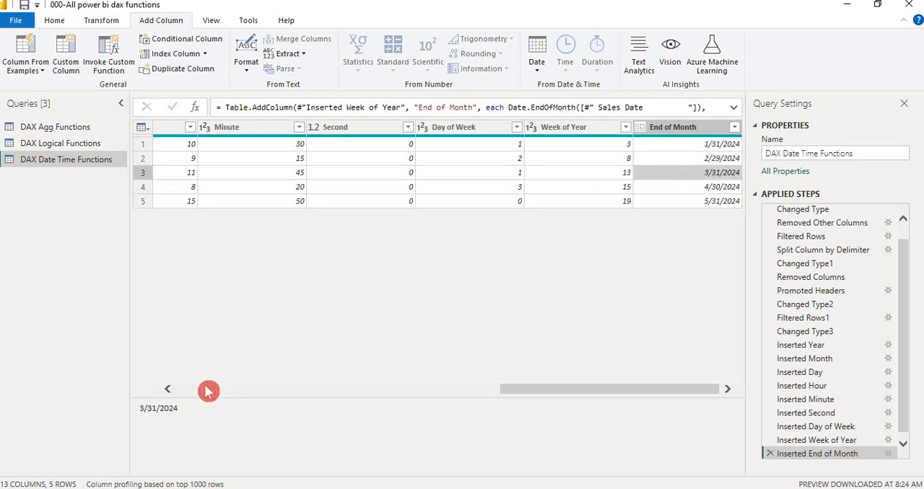
drag(181, 413, 142, 413)
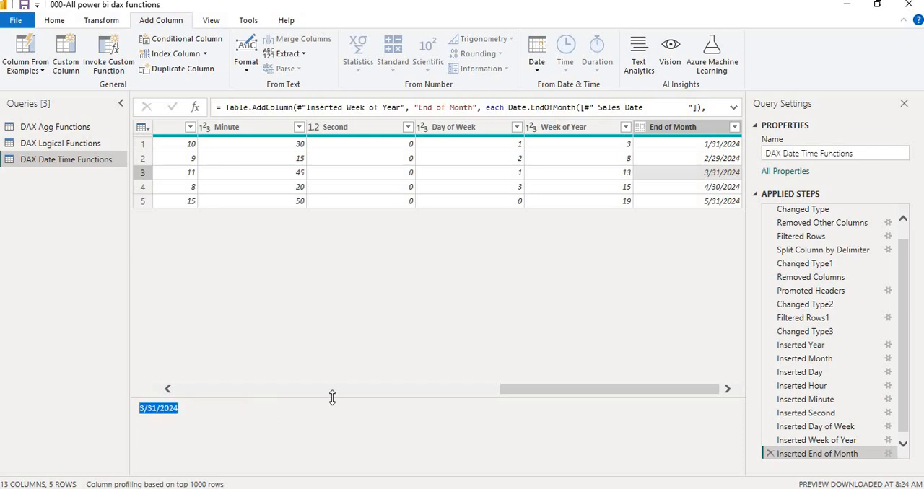
click(198, 392)
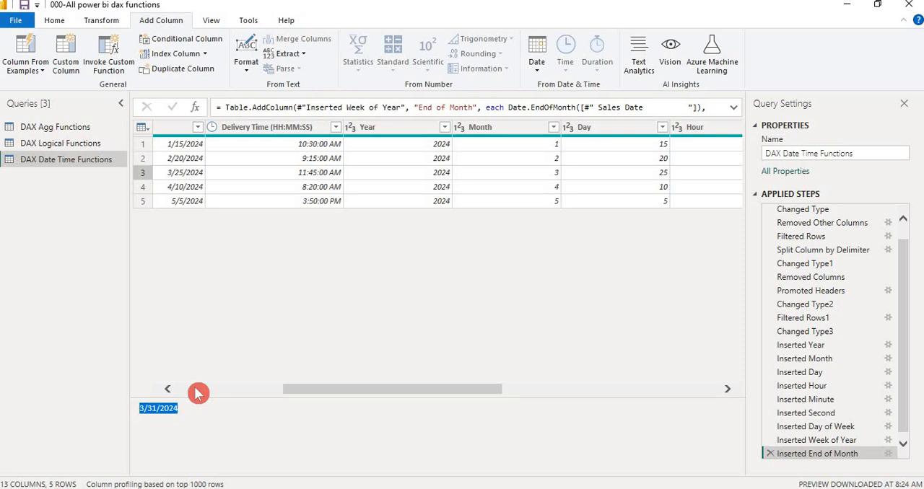
click(197, 391)
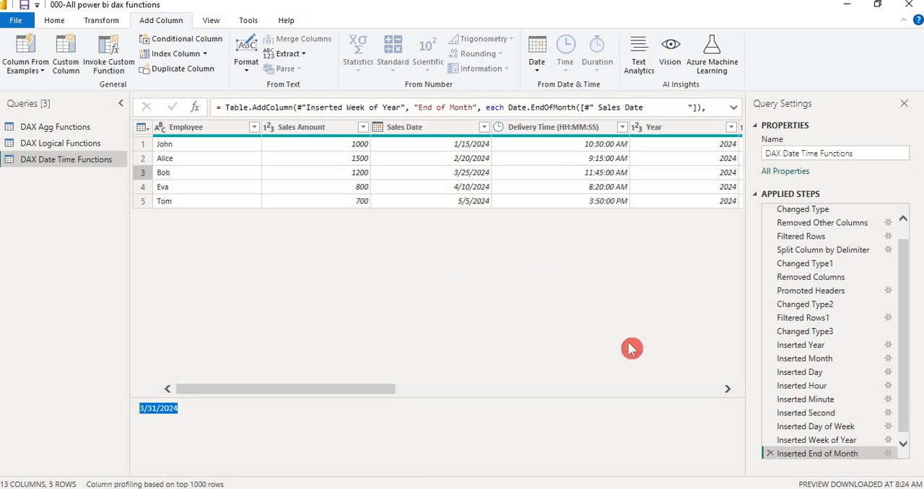
click(679, 392)
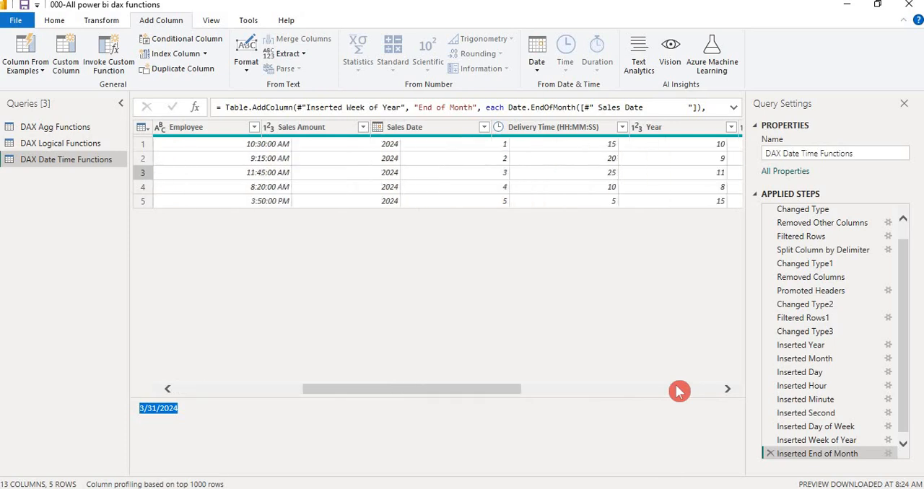
click(679, 392)
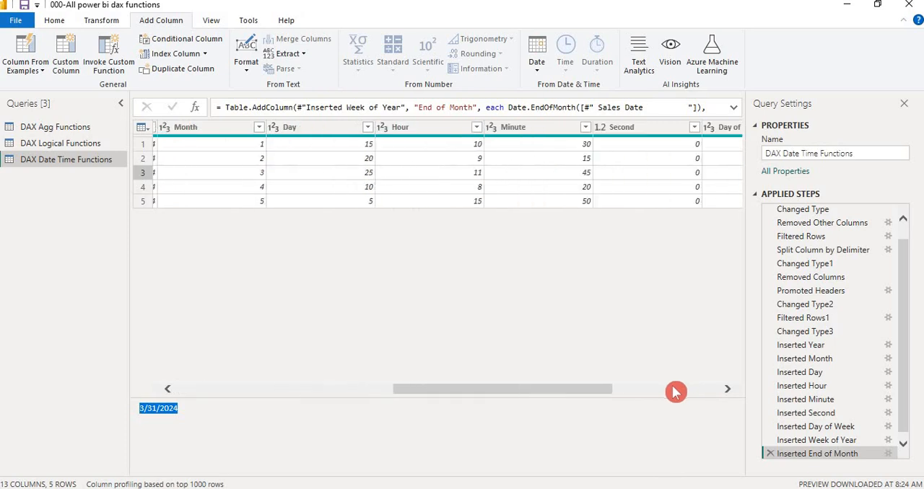
- View the DAX Agg Functions query and the DAX Logical Functions query
click(83, 127)
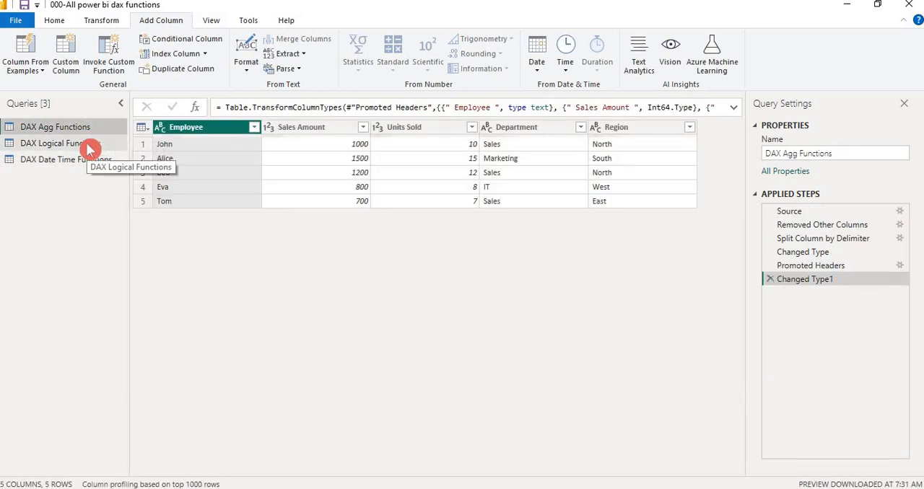
click(91, 144)
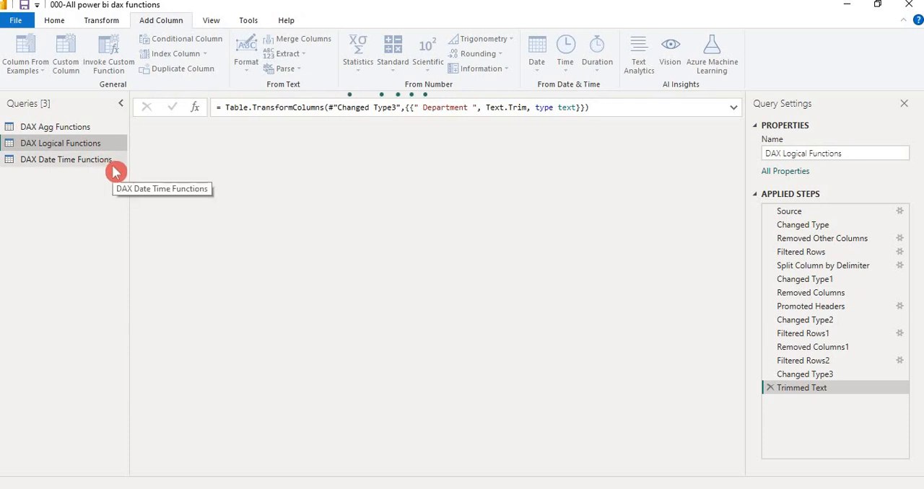